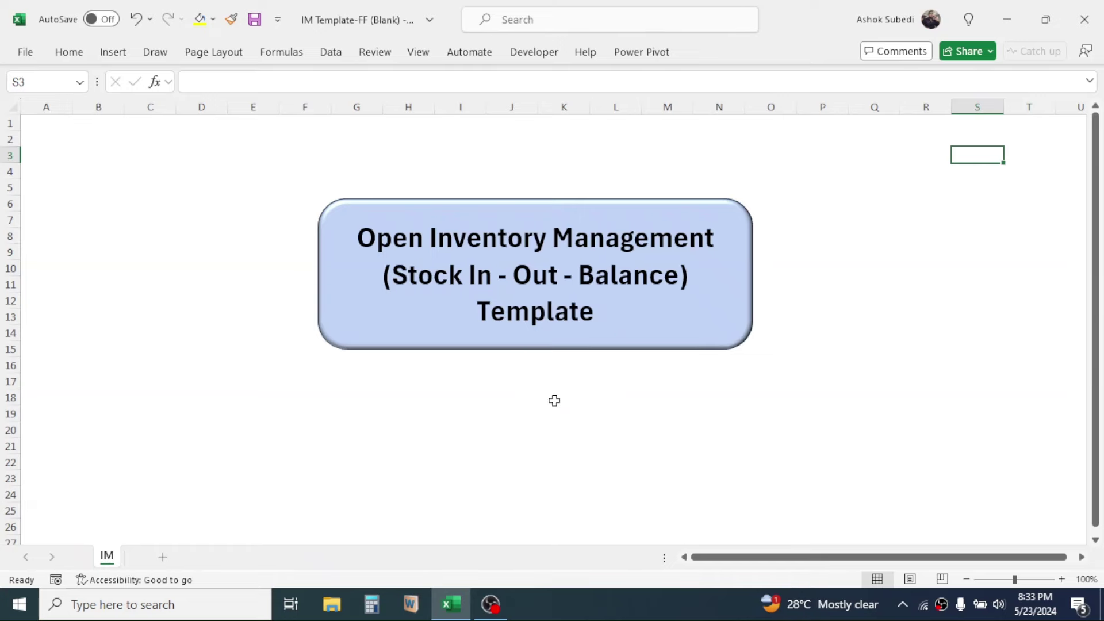
# - Launch the Stock In Out Balance tracker form showing the three 23-May-2024 transactions
pyautogui.click(577, 264)
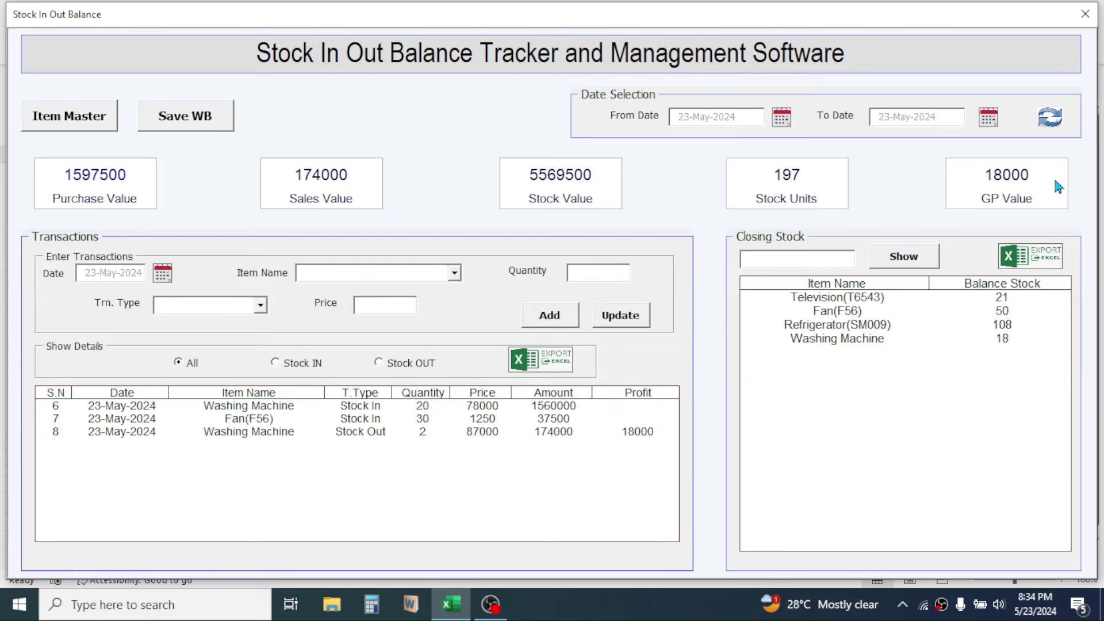
pyautogui.click(789, 123)
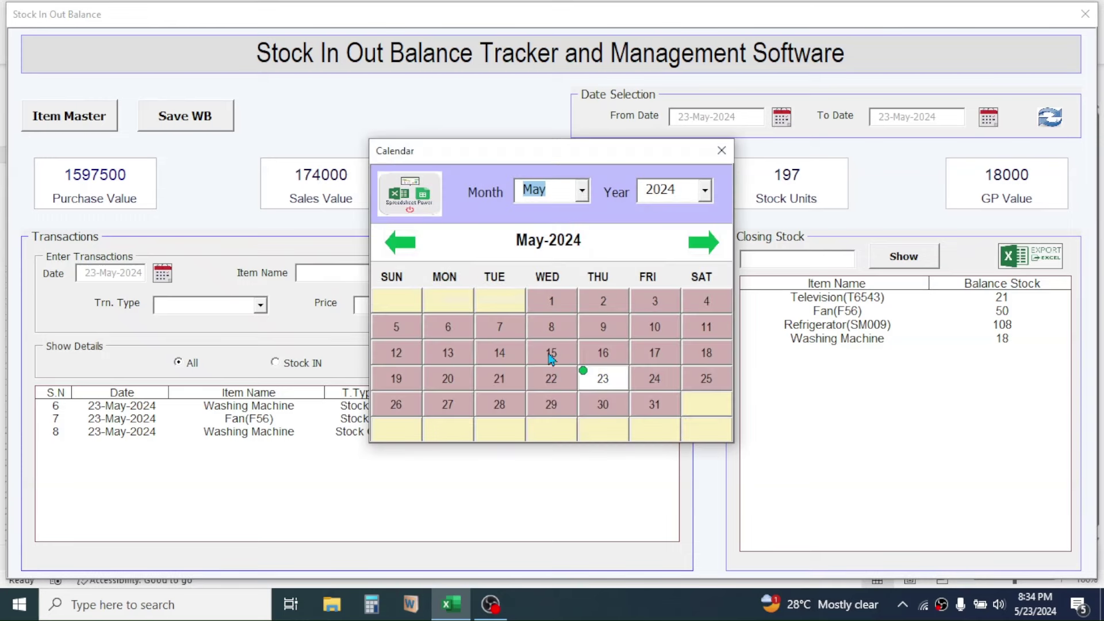
pyautogui.click(717, 154)
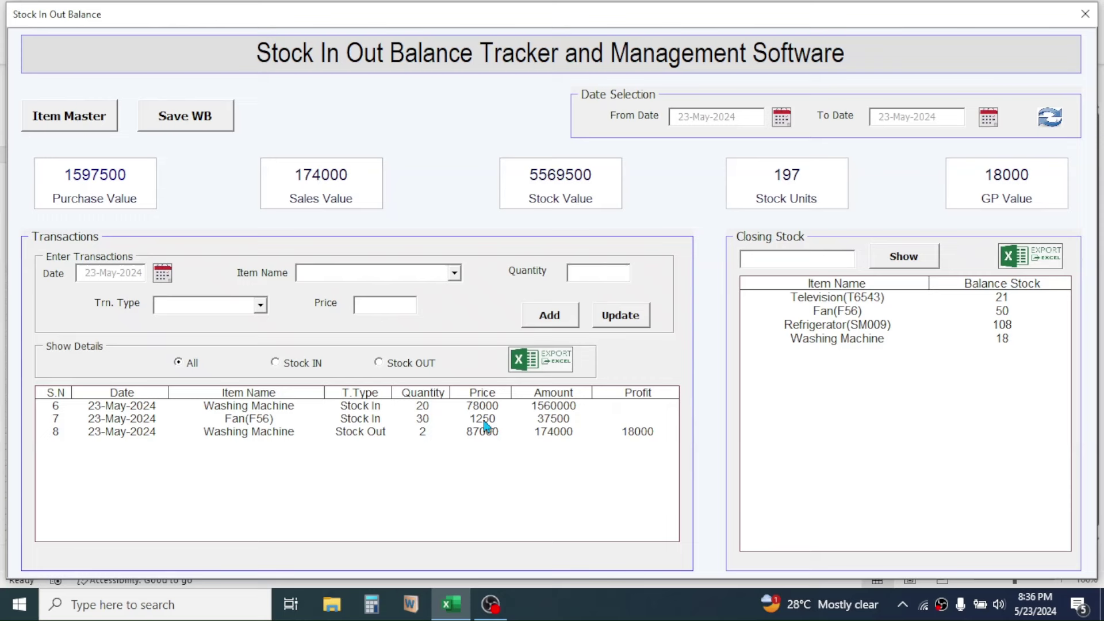
pyautogui.click(163, 275)
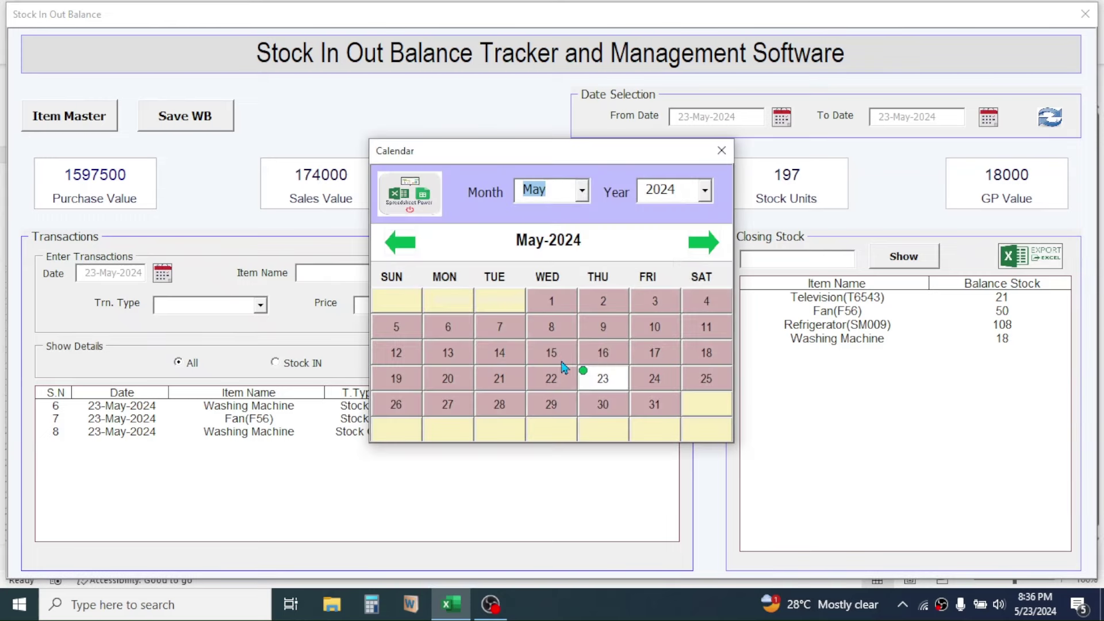
pyautogui.click(721, 152)
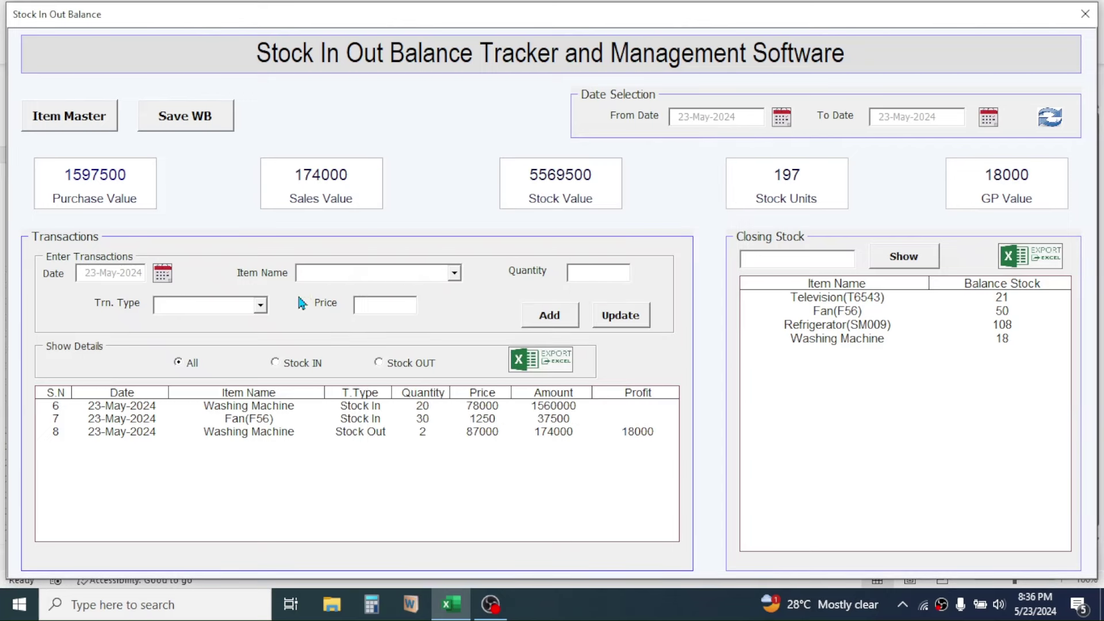
pyautogui.click(452, 273)
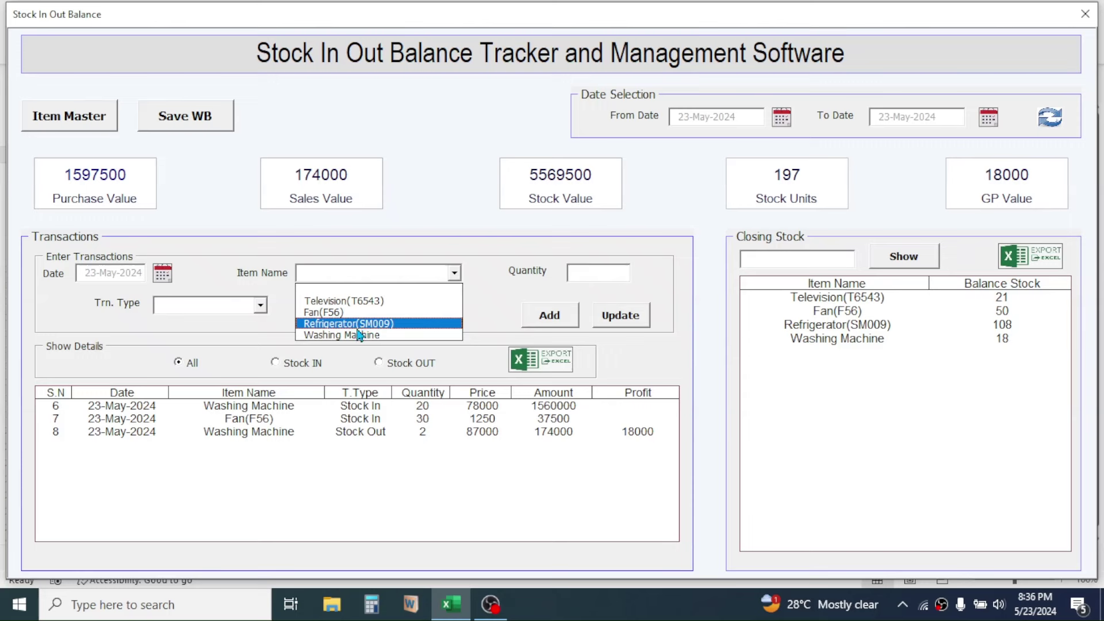
pyautogui.click(581, 275)
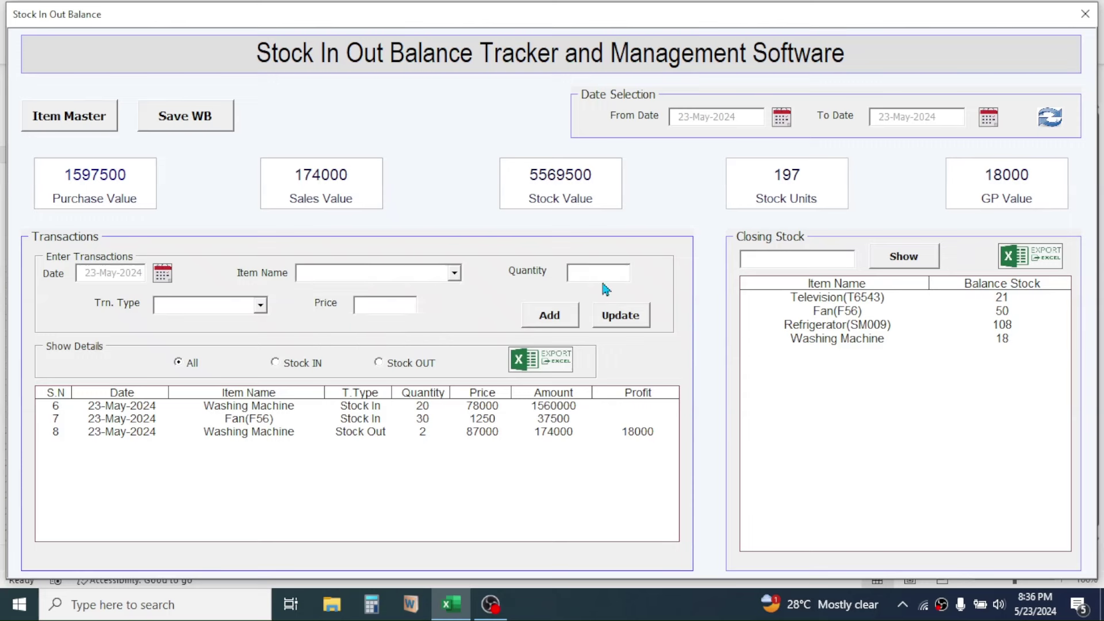
pyautogui.click(259, 305)
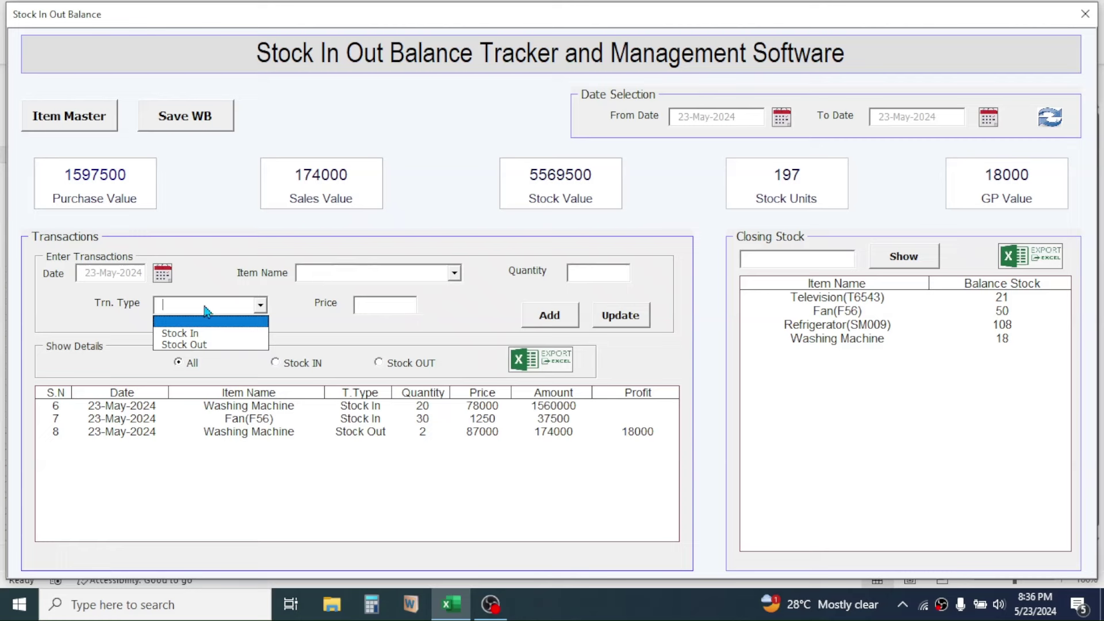
pyautogui.click(498, 297)
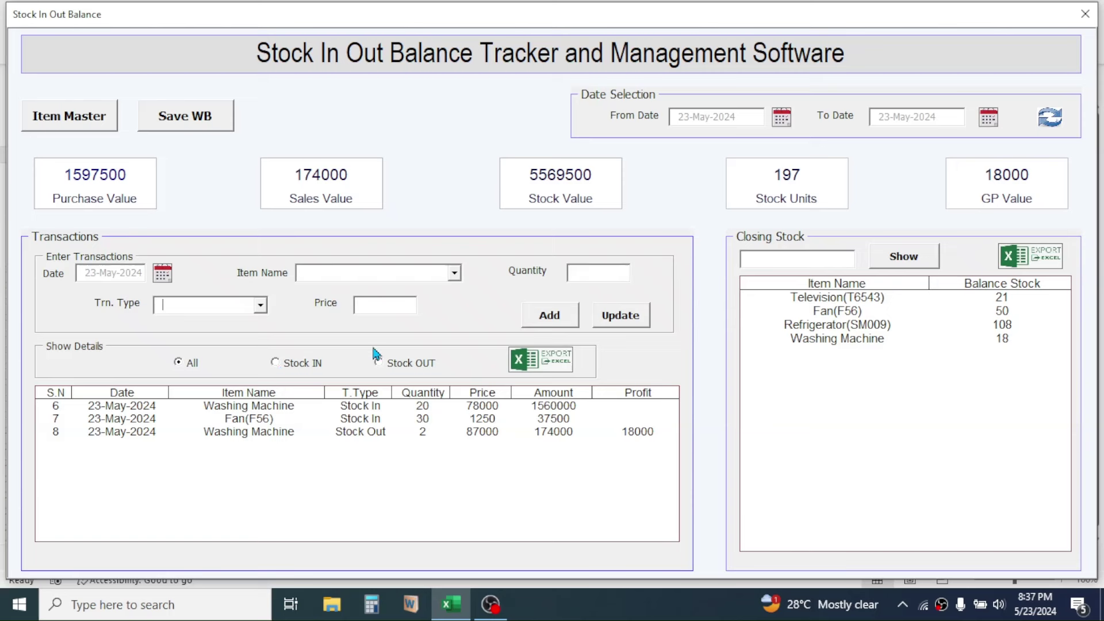
pyautogui.click(276, 363)
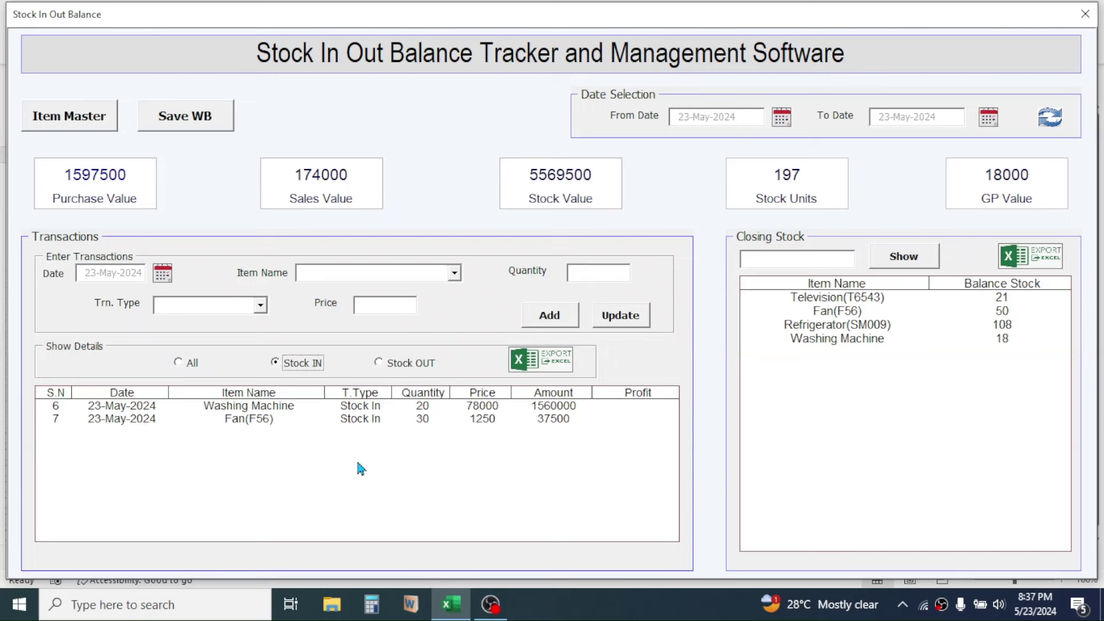
pyautogui.click(378, 362)
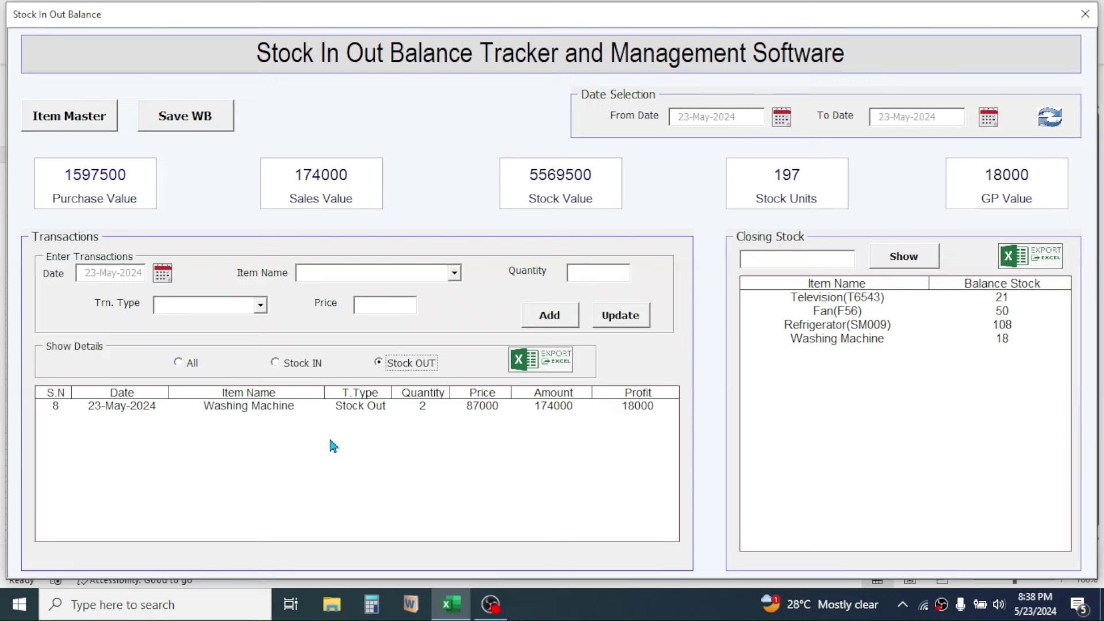
pyautogui.click(178, 363)
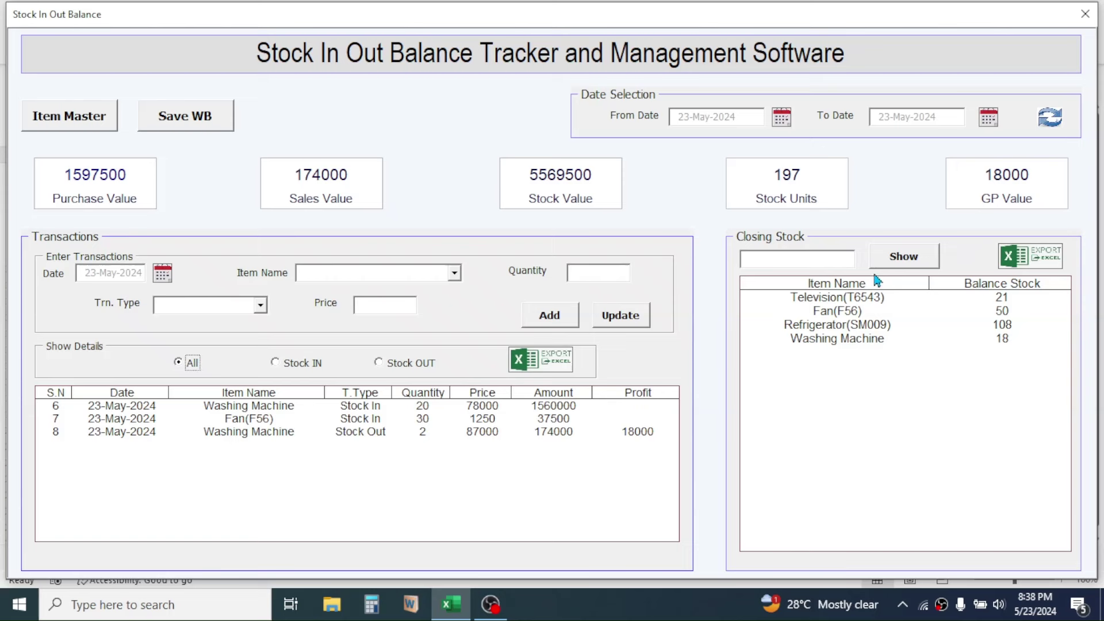
# - Export closing stock to a new workbook, autofit column A, then close Book1 without saving
pyautogui.click(768, 259)
pyautogui.click(1032, 256)
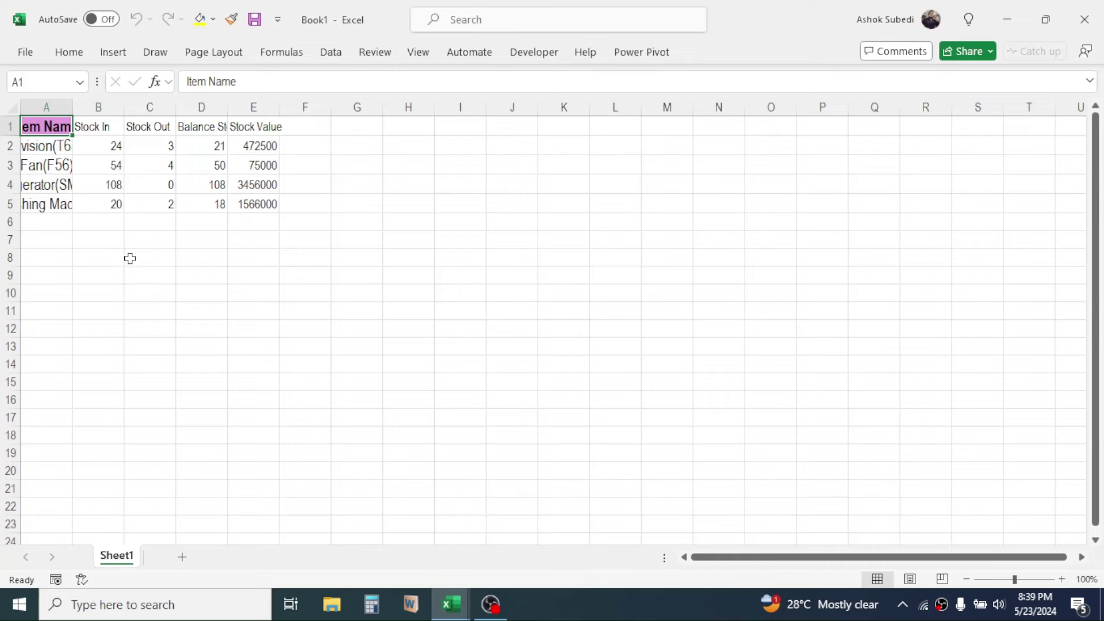
pyautogui.doubleClick(73, 107)
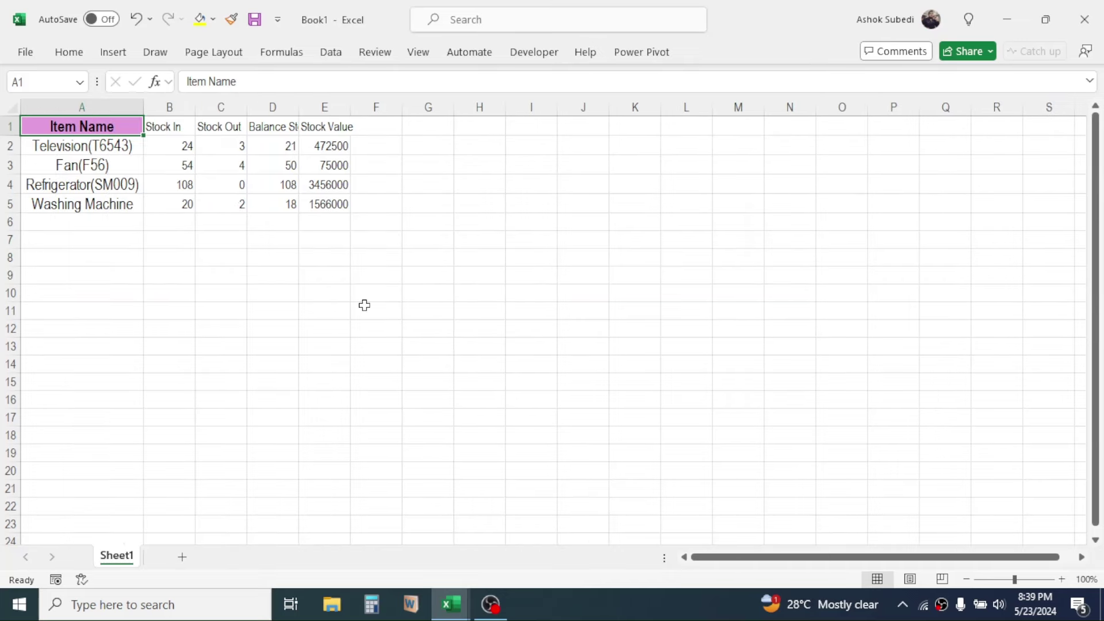
pyautogui.click(1084, 19)
pyautogui.click(616, 392)
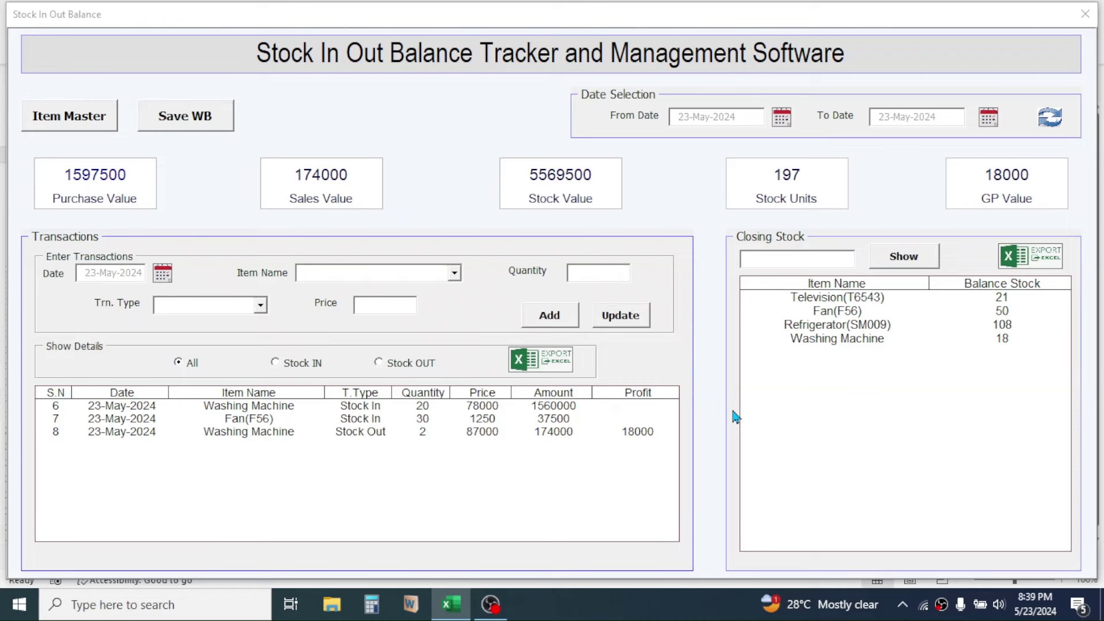
# - Close the tracker form and the demo workbook without saving
pyautogui.click(1084, 13)
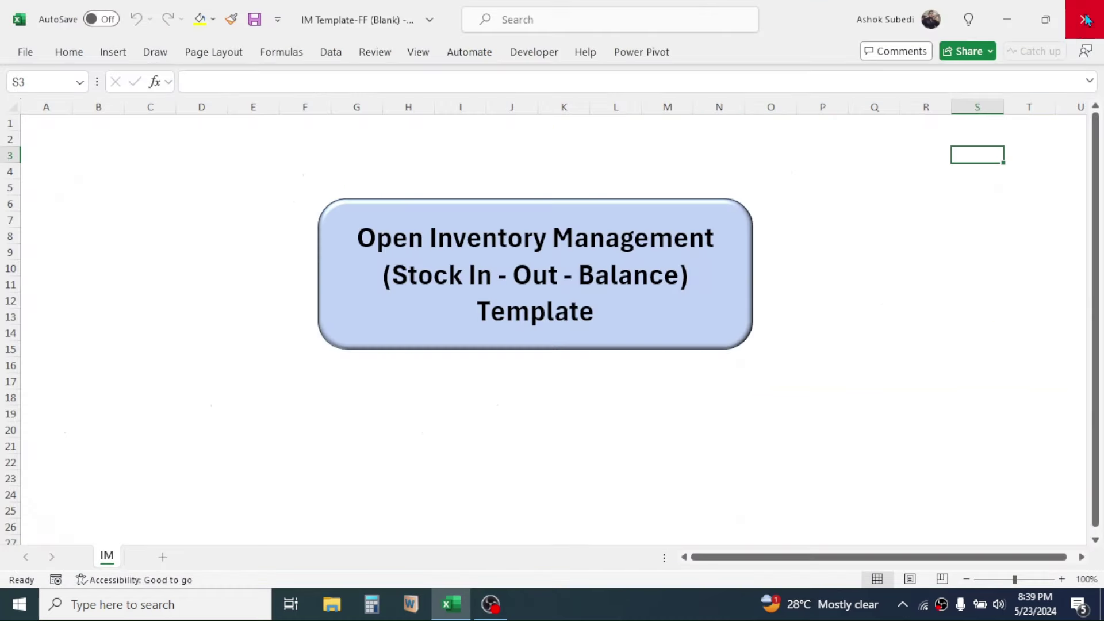
pyautogui.click(1084, 19)
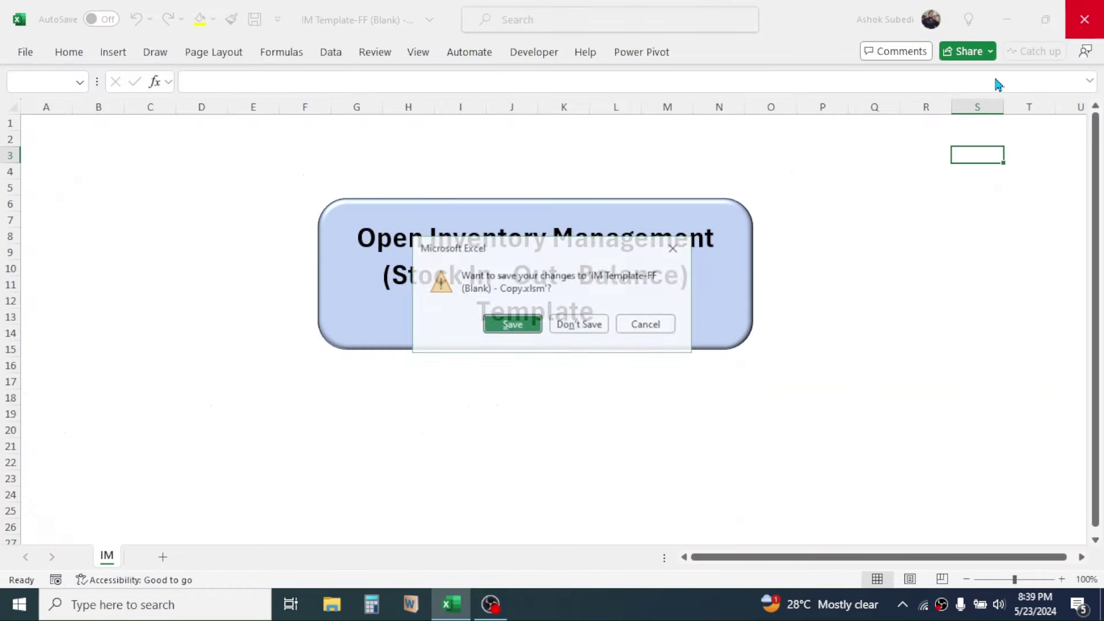
pyautogui.click(584, 331)
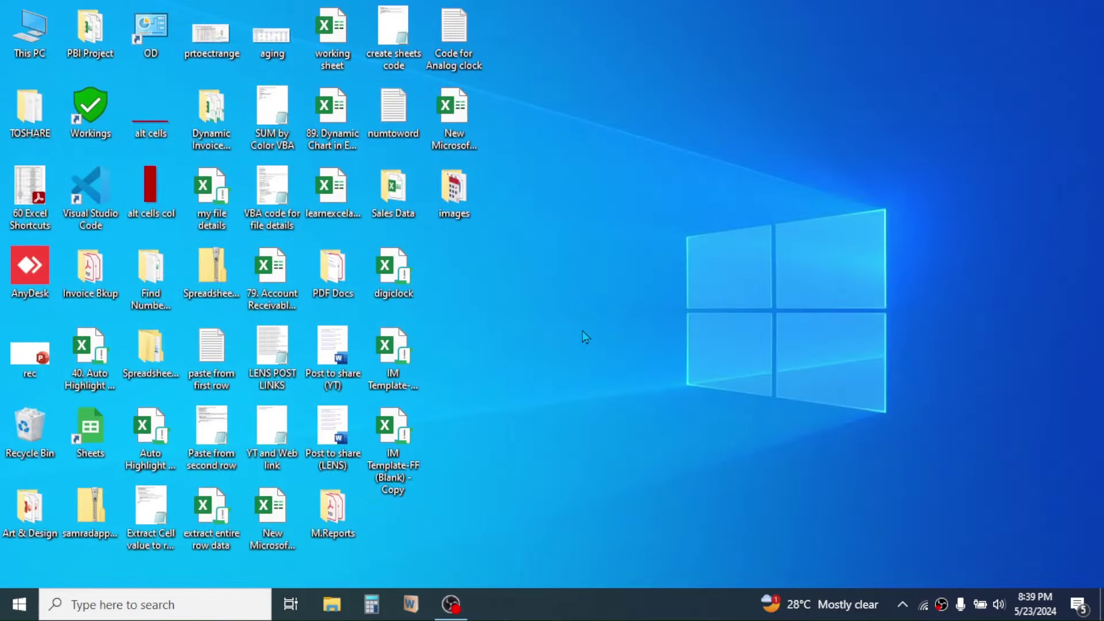
# - Open IM Template-FF (Blank) and launch its empty tracker form
pyautogui.click(398, 357)
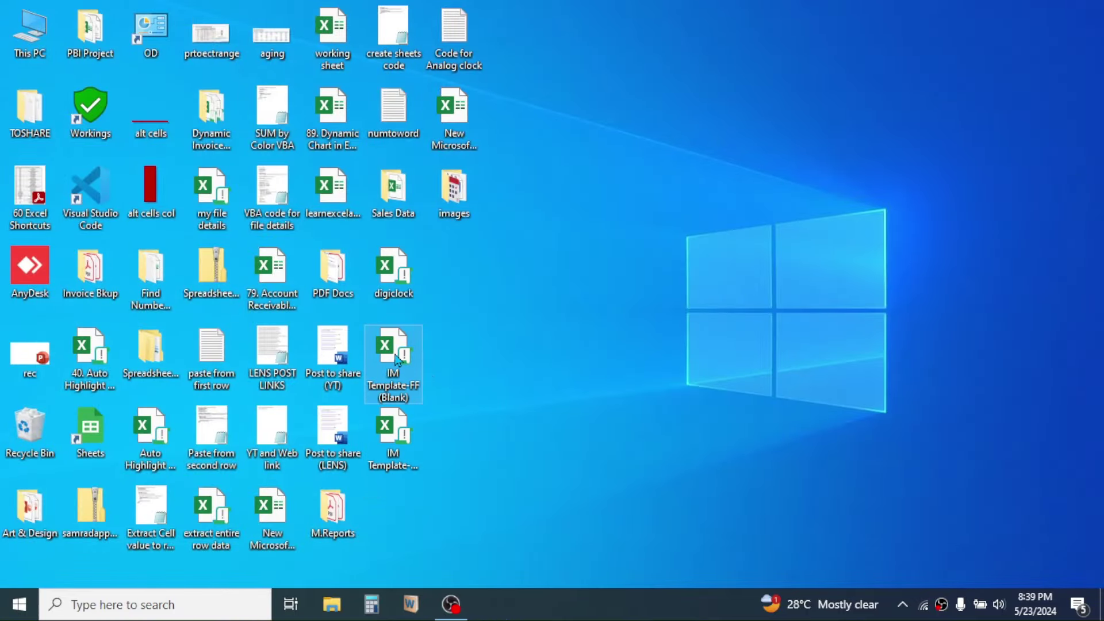
pyautogui.doubleClick(398, 358)
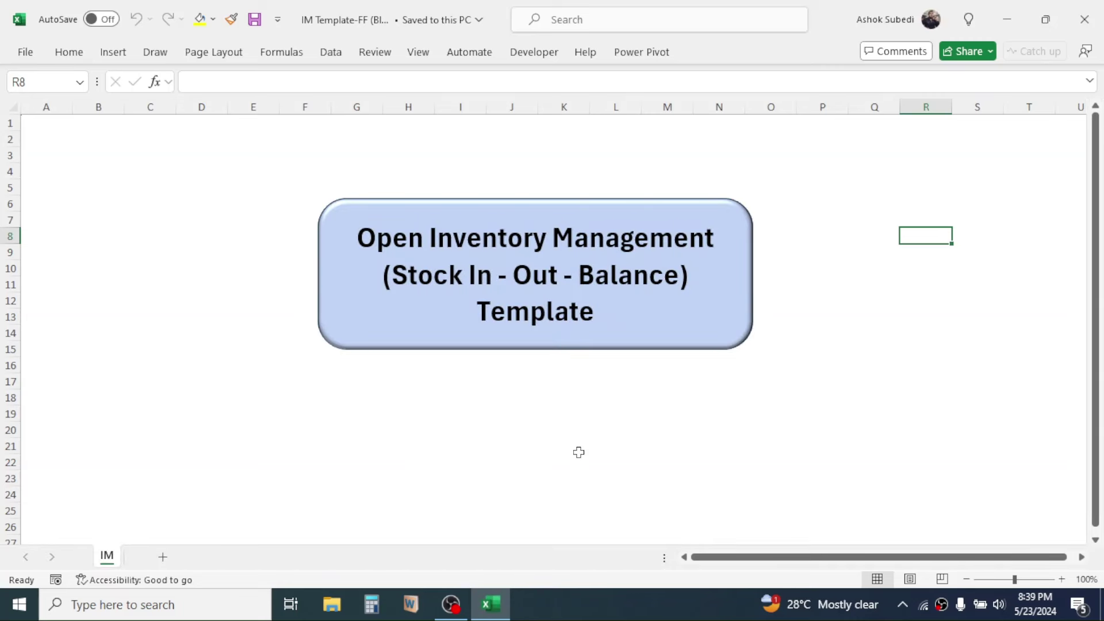
pyautogui.click(585, 285)
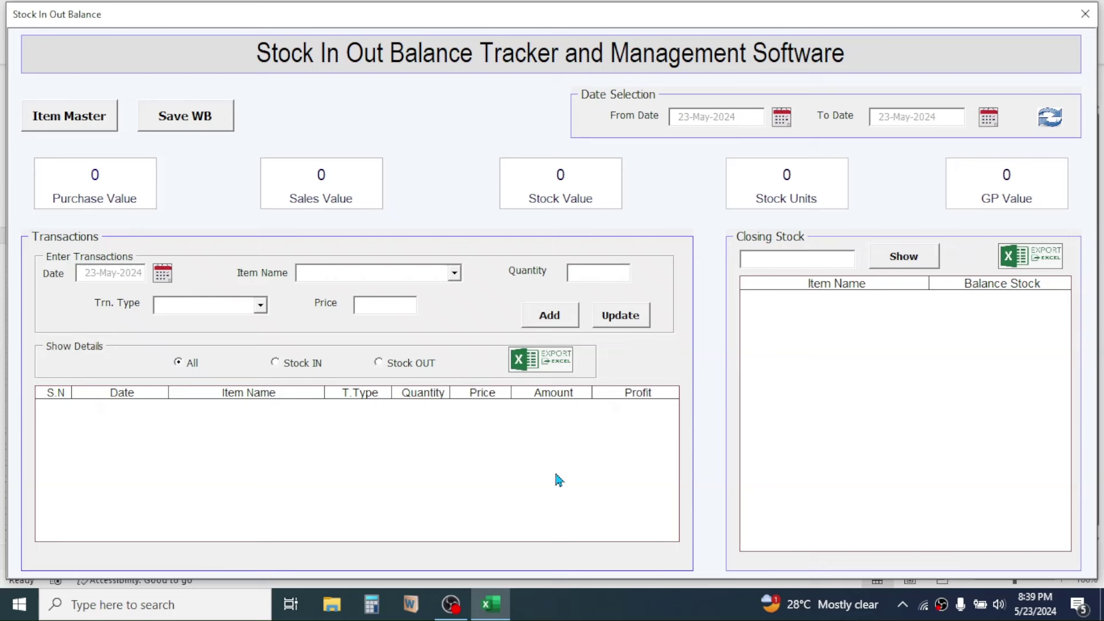
# - In Item Master Data, add Television(S6754) at 24500 purchase and 26500 selling price
pyautogui.click(86, 124)
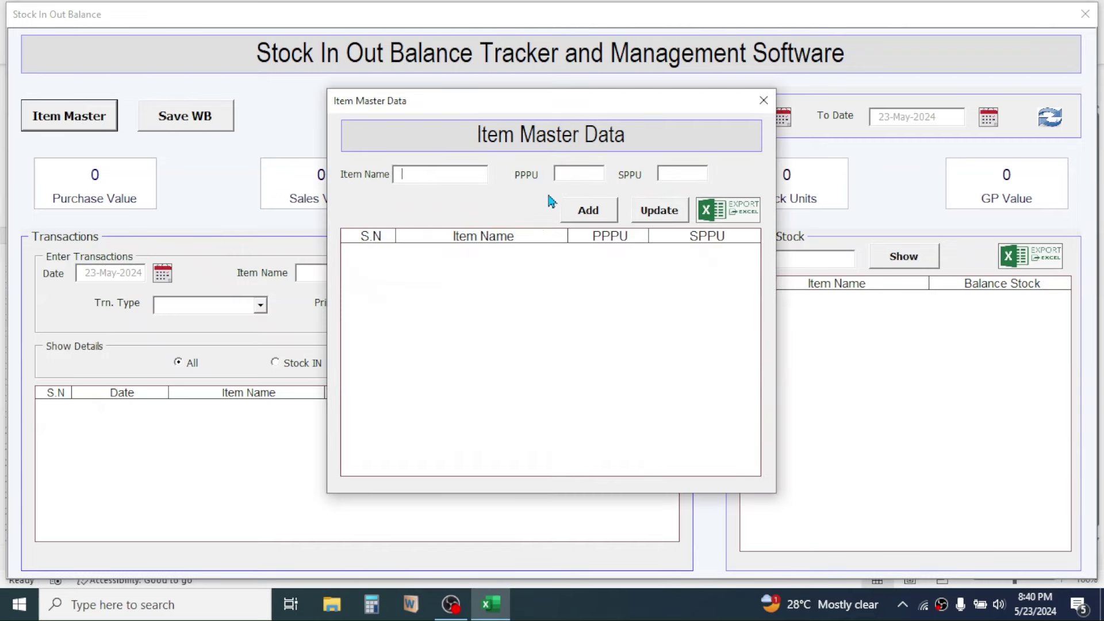
pyautogui.moveTo(606, 95)
pyautogui.mouseDown()
pyautogui.moveTo(601, 116)
pyautogui.moveTo(612, 99)
pyautogui.mouseUp()
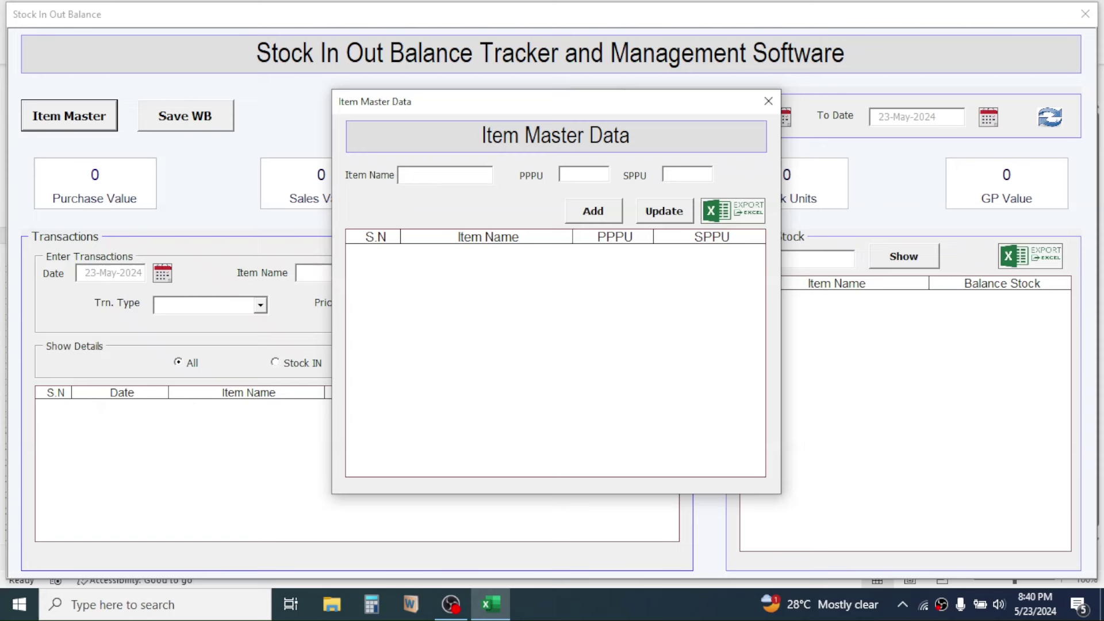
pyautogui.write('Television(S6754)')
pyautogui.click(569, 182)
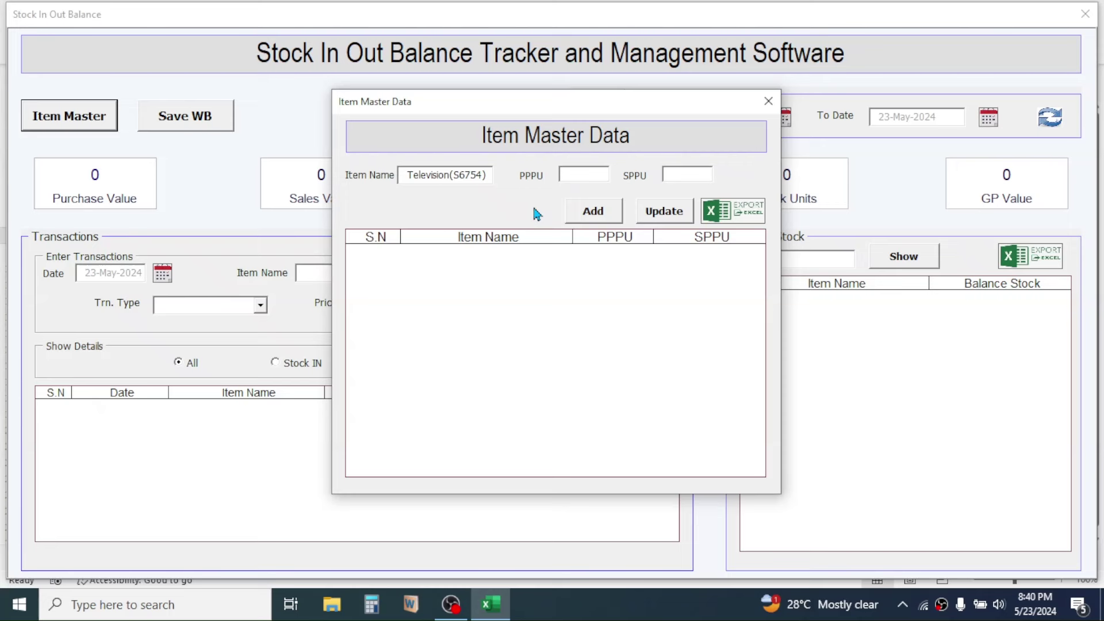
pyautogui.write('24500')
pyautogui.click(679, 175)
pyautogui.write('26500')
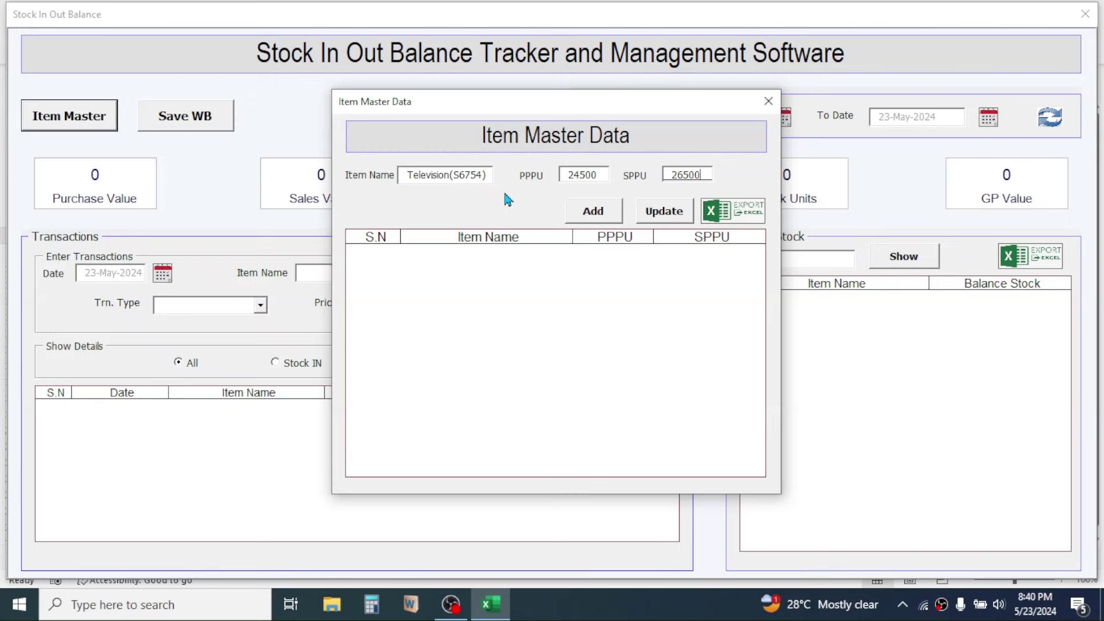
pyautogui.click(594, 215)
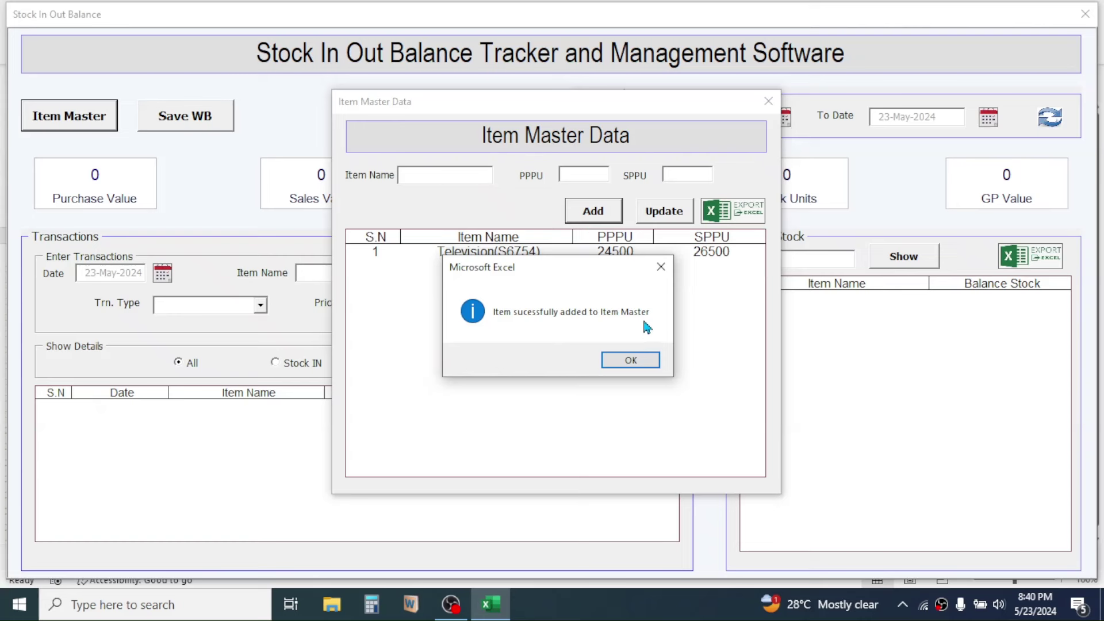
pyautogui.click(632, 360)
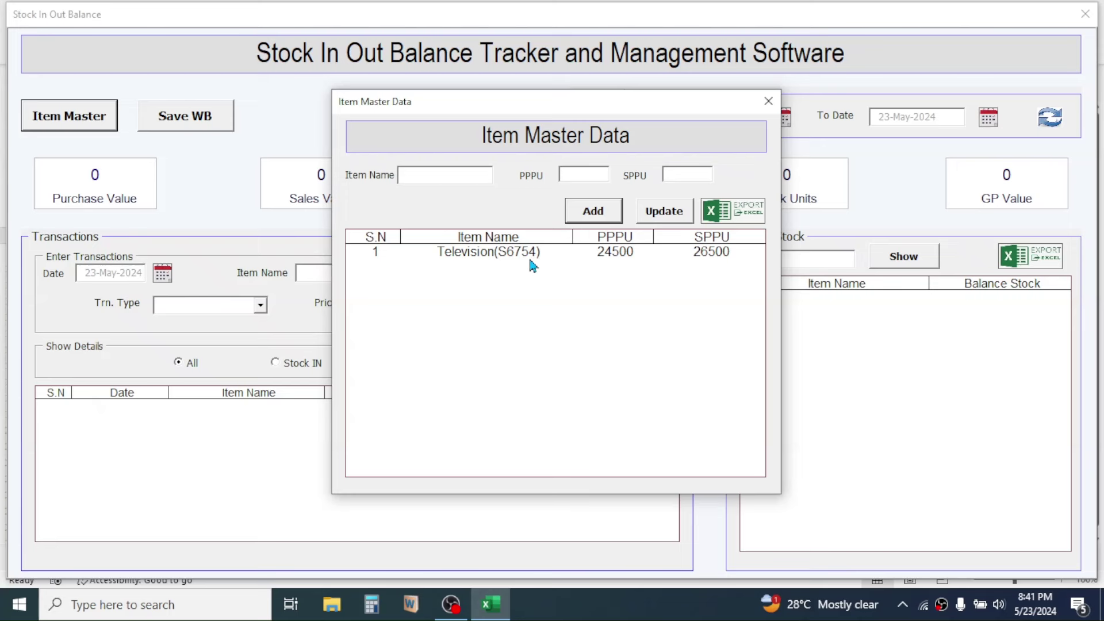
# - Add Fan(F05) at 2000 purchase and 2500 selling price, then select its row
pyautogui.click(432, 177)
pyautogui.write('Fan(F05)')
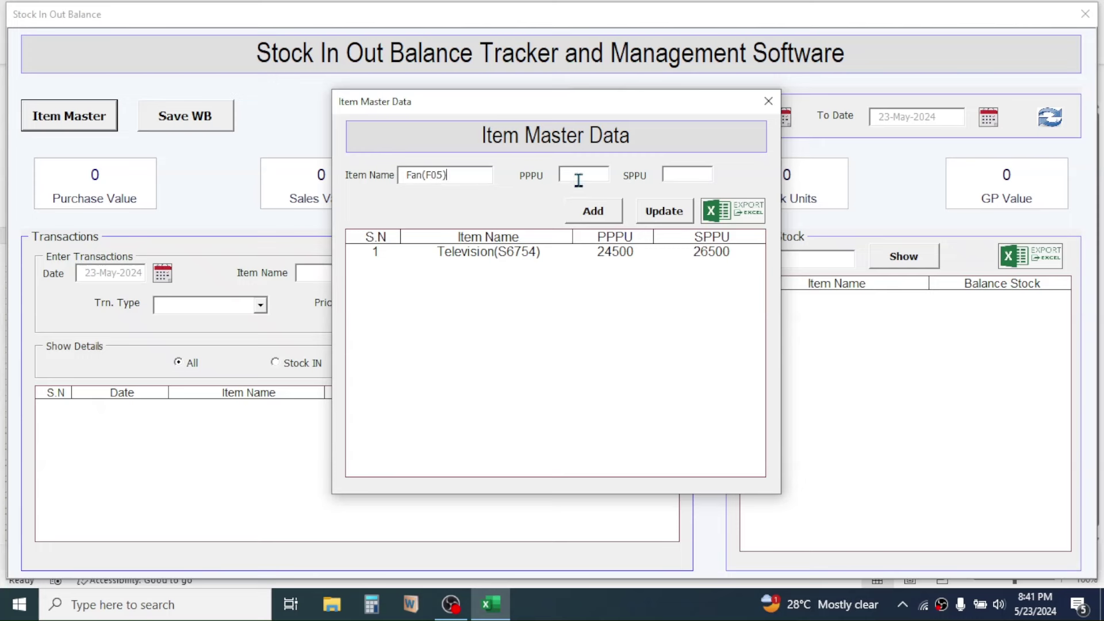
pyautogui.click(578, 180)
pyautogui.write('2000')
pyautogui.press('Tab')
pyautogui.write('2500')
pyautogui.click(602, 214)
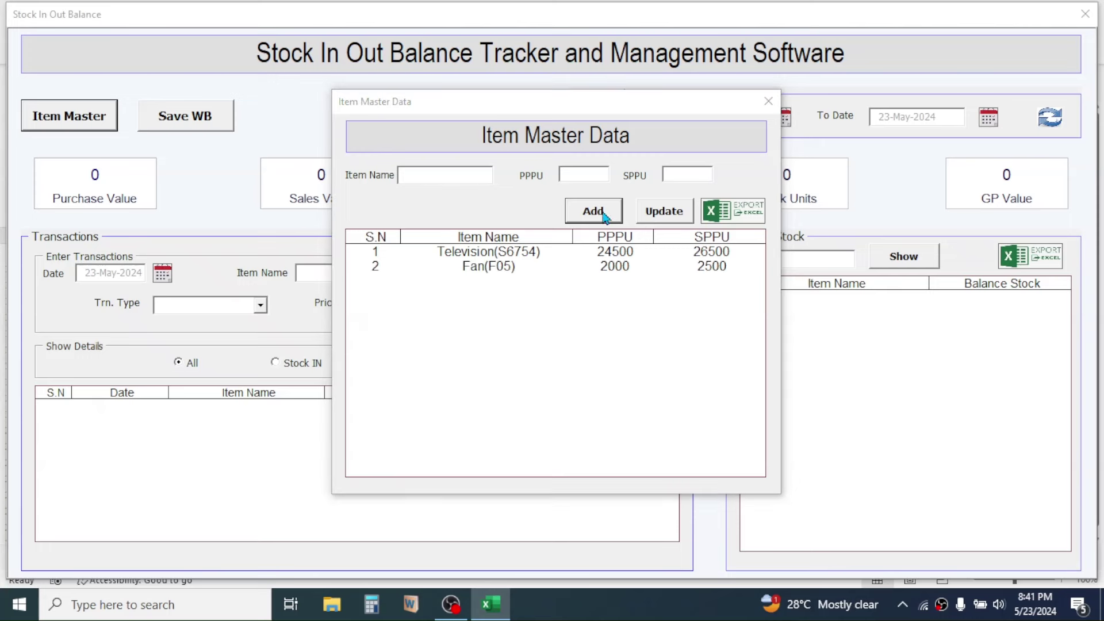
pyautogui.click(636, 362)
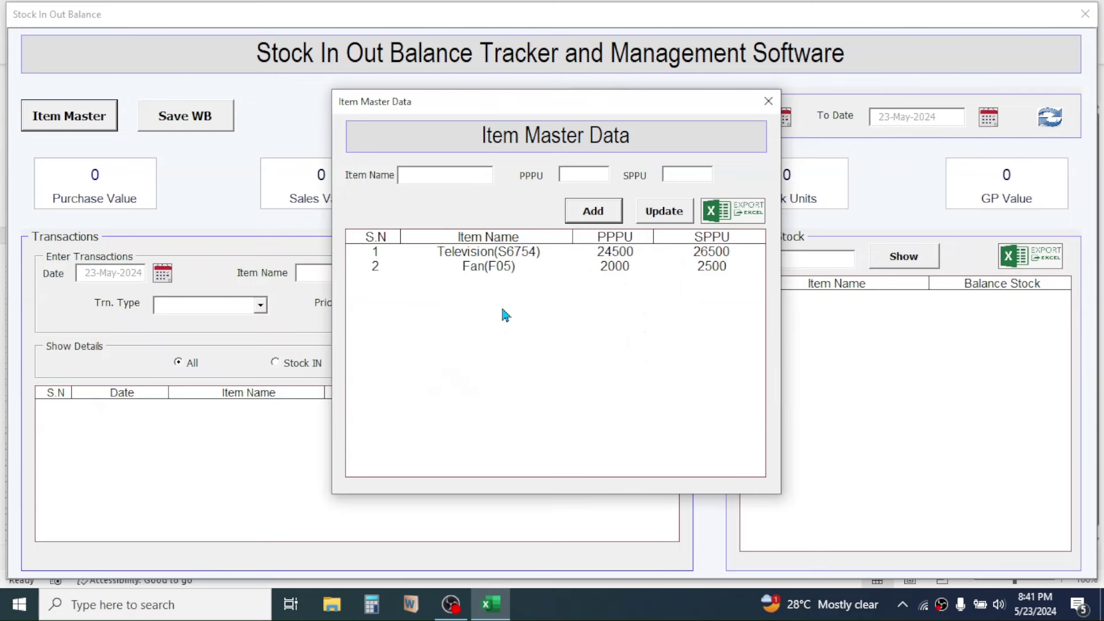
pyautogui.click(492, 265)
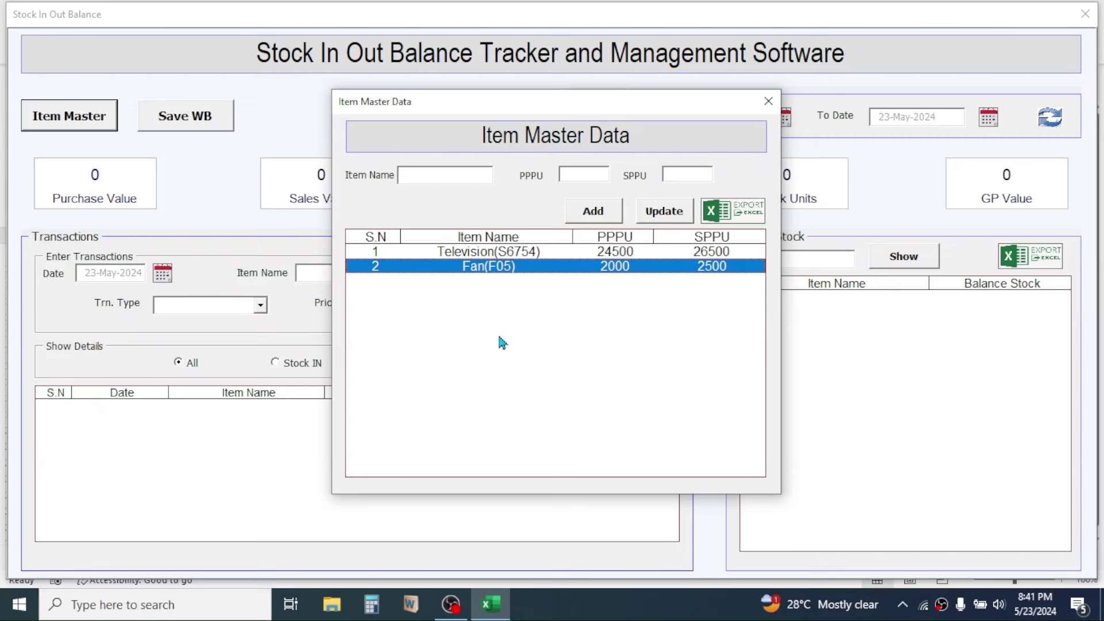
# - Load Fan(F05), change its purchase price per unit to 2100, and update it
pyautogui.doubleClick(503, 274)
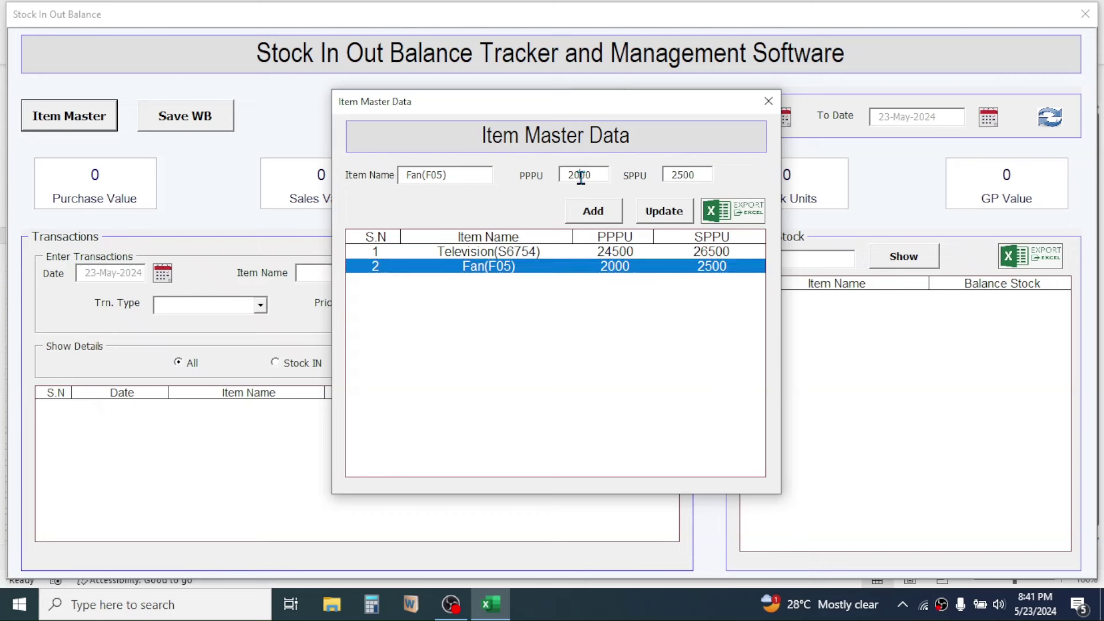
pyautogui.hotkey('shift', 'Left')
pyautogui.write('1')
pyautogui.click(665, 212)
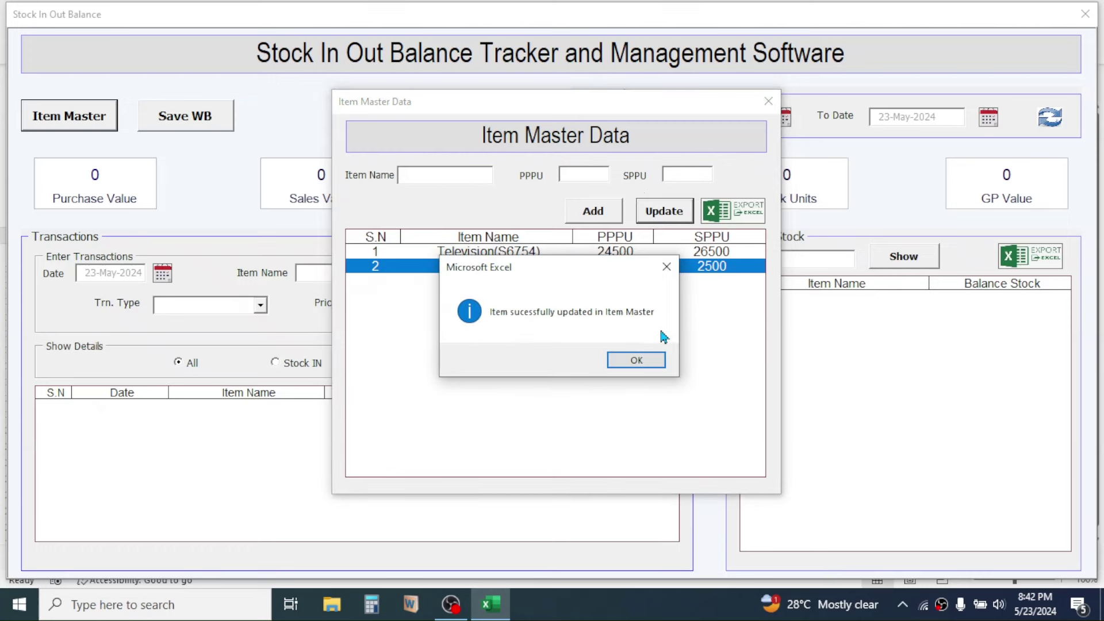
pyautogui.click(636, 361)
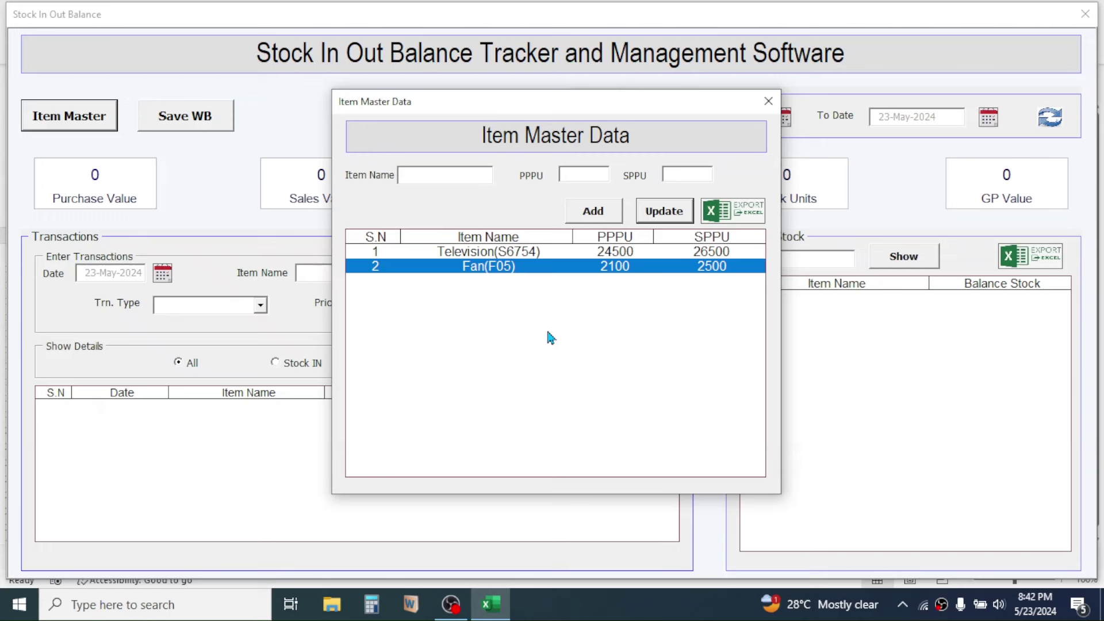
# - Add Refrigerator(R445) 29400/32000, Washing Machine(W6754) 76000/83500 and Laptop PC (SL090) 75400/80000
pyautogui.click(424, 175)
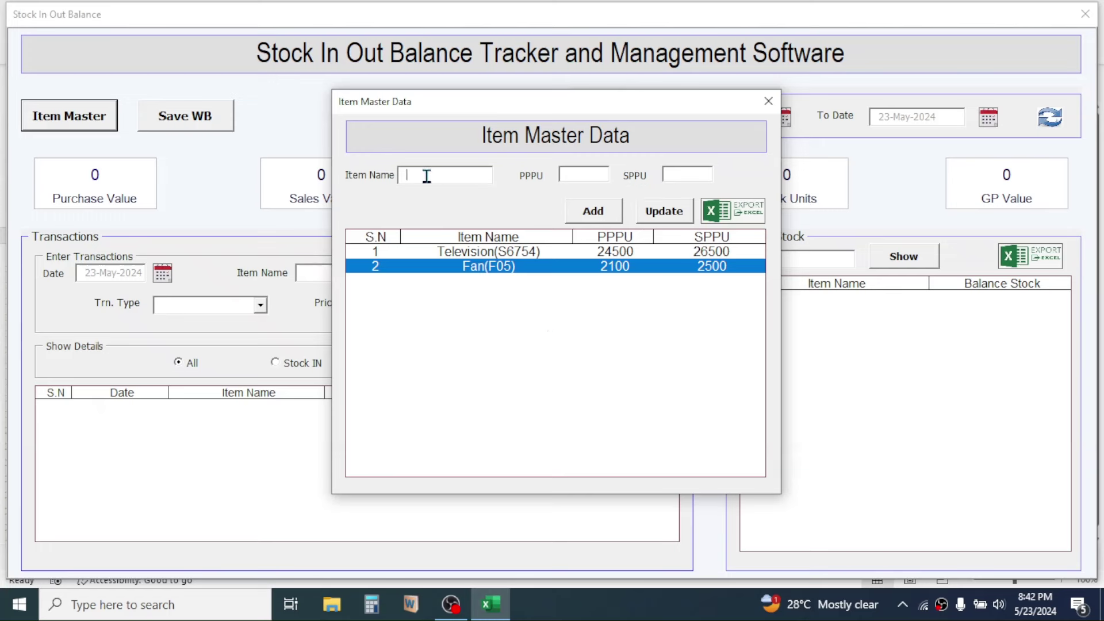
pyautogui.write('Refrigerator(R445)')
pyautogui.press('Tab')
pyautogui.write('29400')
pyautogui.press('Tab')
pyautogui.write('32000')
pyautogui.press('Return')
pyautogui.write('Washing Machine(W6754)')
pyautogui.press('Tab')
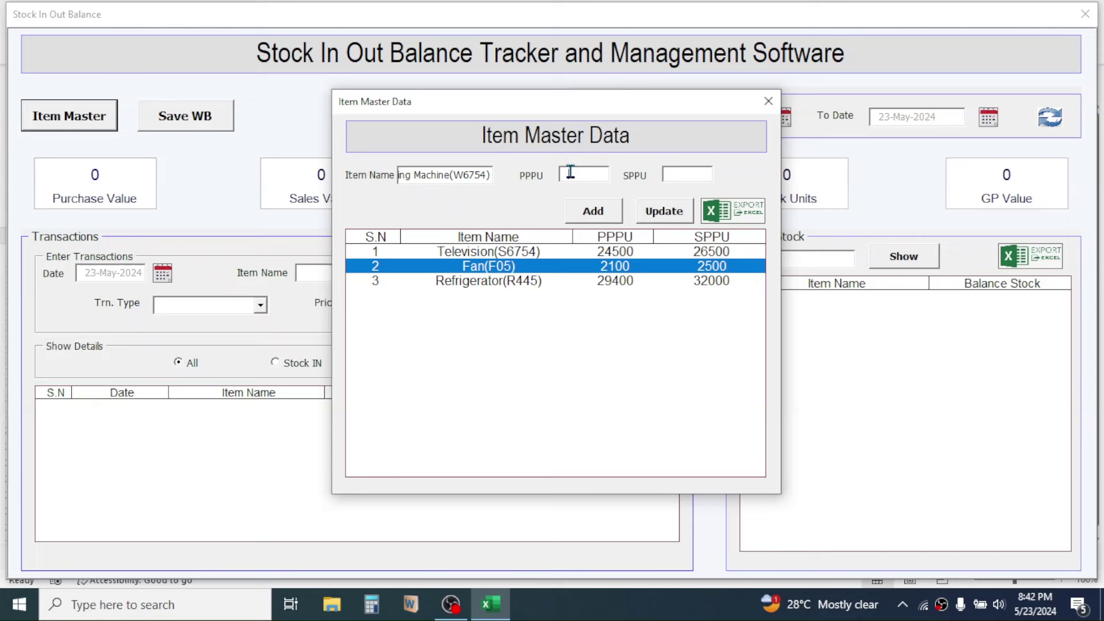
pyautogui.write('76000')
pyautogui.press('Tab')
pyautogui.write('83500')
pyautogui.press('Return')
pyautogui.write('Laptop PC (SL090)')
# - Add Microwave Oven(M410) at 13000/15000 and Induction Heater(H021) at 4650/5000
pyautogui.press('Tab')
pyautogui.write('75400')
pyautogui.press('Tab')
pyautogui.write('80000')
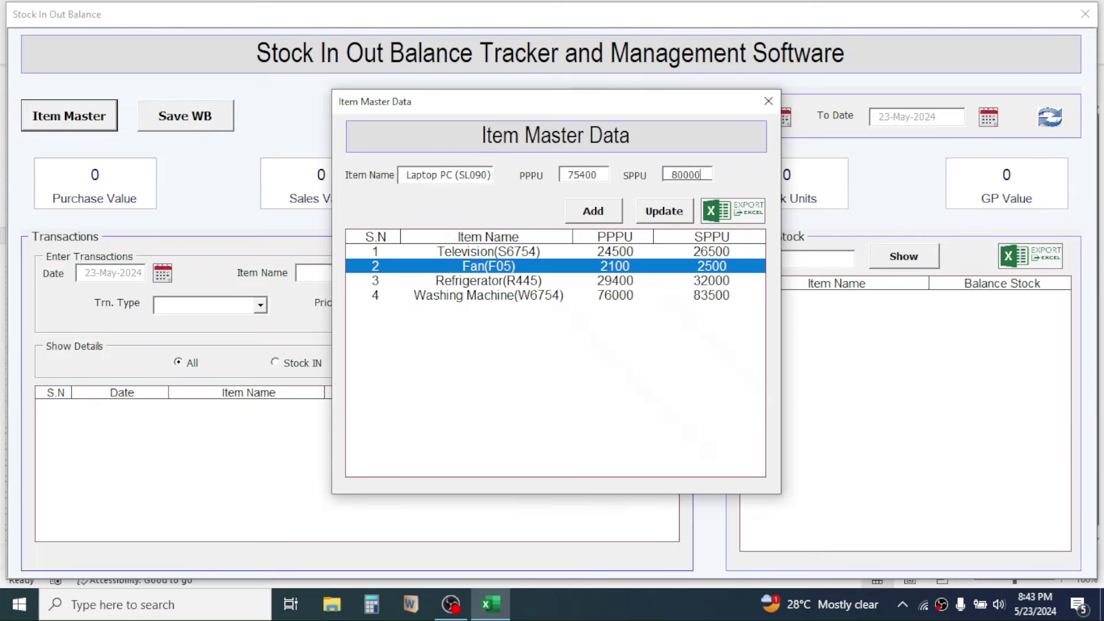
pyautogui.press('Return')
pyautogui.write('Microwave Oven(M410)')
pyautogui.press('Tab')
pyautogui.write('13000')
pyautogui.press('Tab')
pyautogui.write('15000')
pyautogui.press('Return')
pyautogui.press('Return')
pyautogui.write('Induction Heater(H021)')
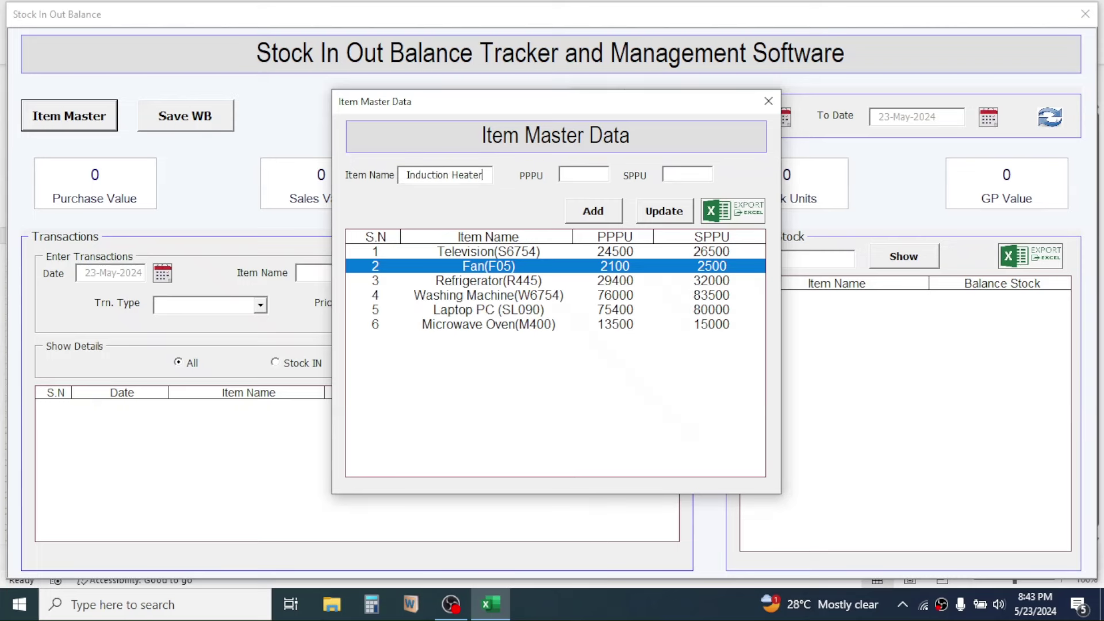
pyautogui.press('Tab')
pyautogui.write('4650')
pyautogui.press('Tab')
pyautogui.write('5000')
pyautogui.press('Return')
pyautogui.press('Return')
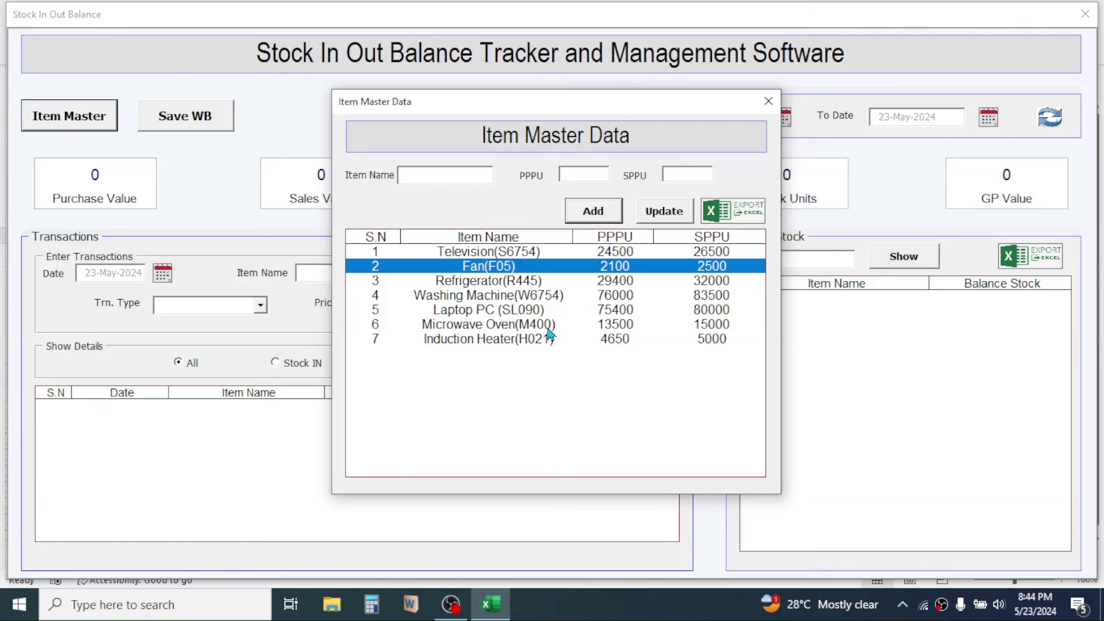
# - Try adding Fan(F05) at 2100/2500 and dismiss the Duplicate Item warning
pyautogui.click(423, 175)
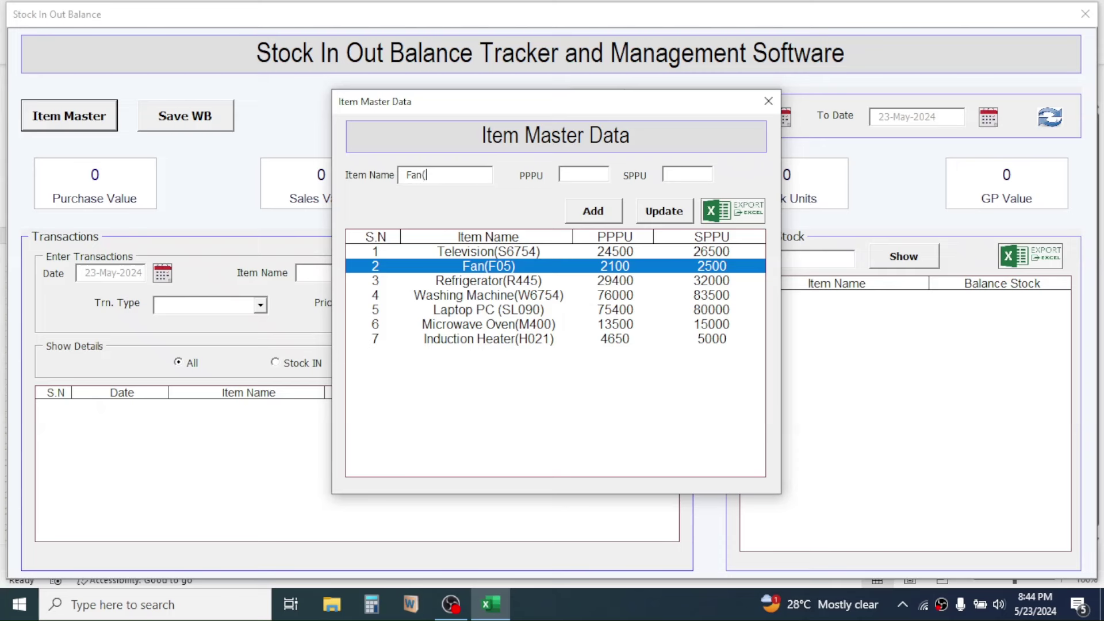
pyautogui.write('Fan(F05')
pyautogui.click(575, 175)
pyautogui.write('2100')
pyautogui.click(673, 173)
pyautogui.write('2500')
pyautogui.click(594, 218)
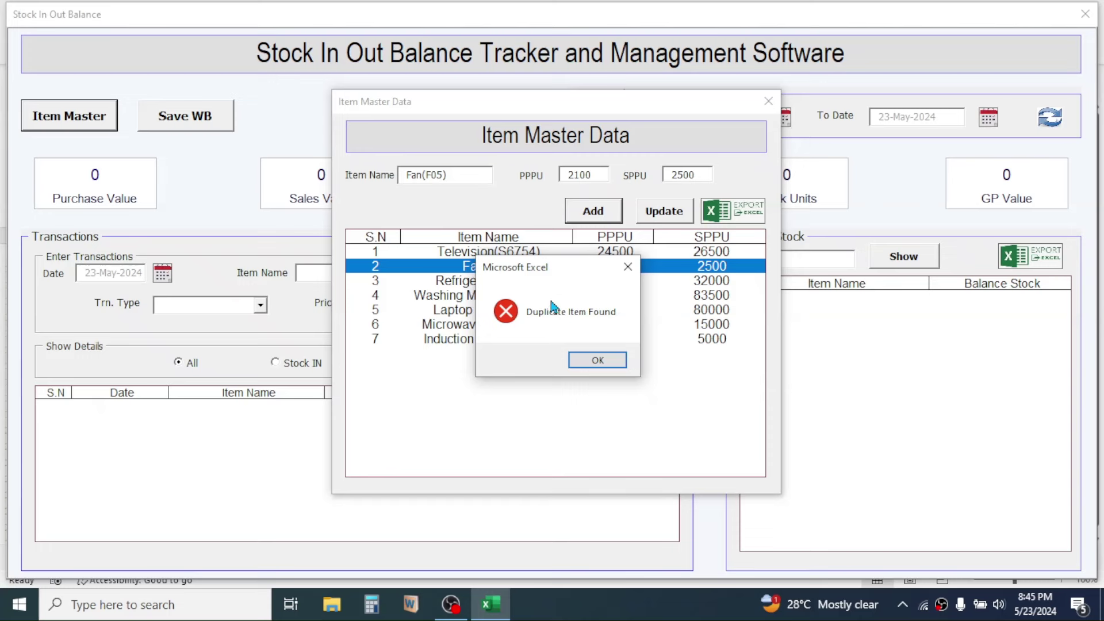
pyautogui.click(602, 362)
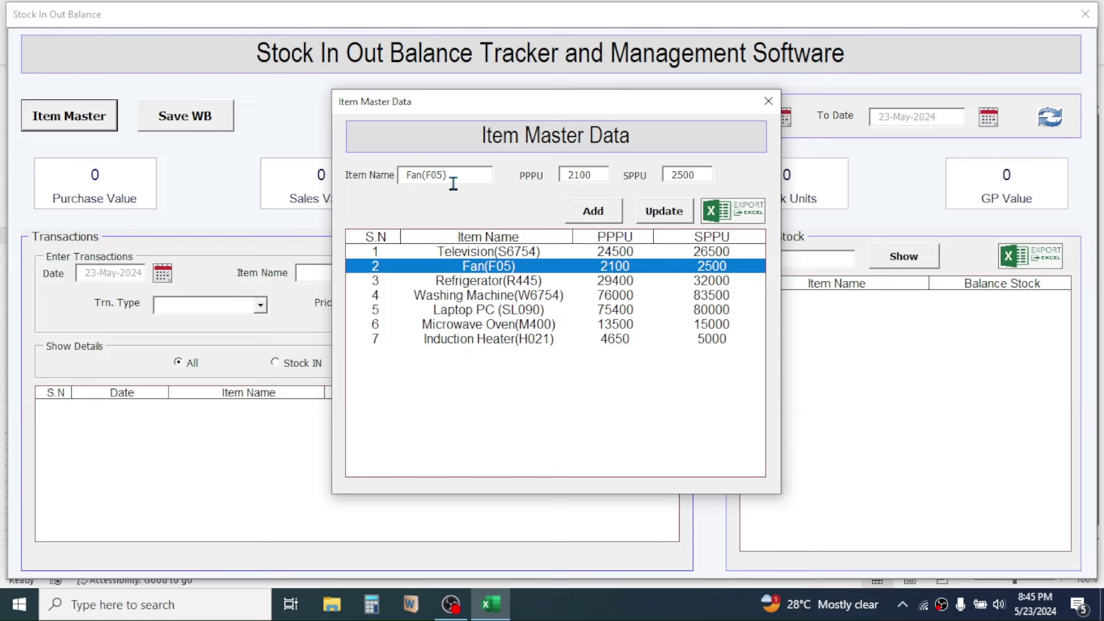
# - Rename the entry to Fan(F900) and add it to the item master
pyautogui.press('BackSpace')
pyautogui.press('BackSpace')
pyautogui.press('BackSpace')
pyautogui.write('F900')
pyautogui.click(604, 219)
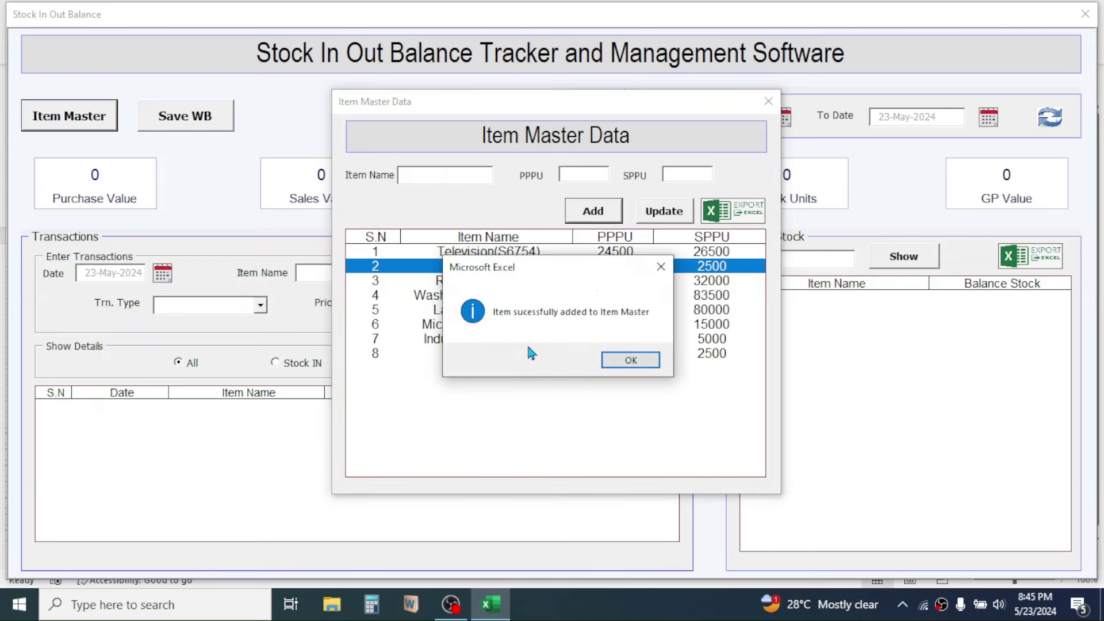
pyautogui.click(606, 362)
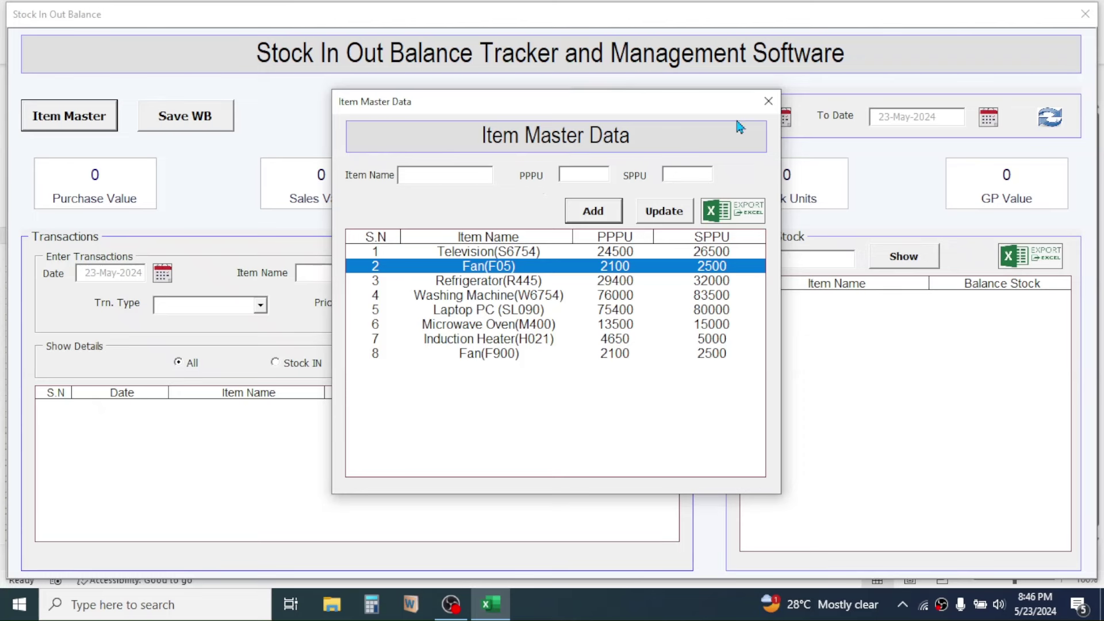
# - Close Item Master Data and open the calendar for the transaction Date field
pyautogui.click(769, 103)
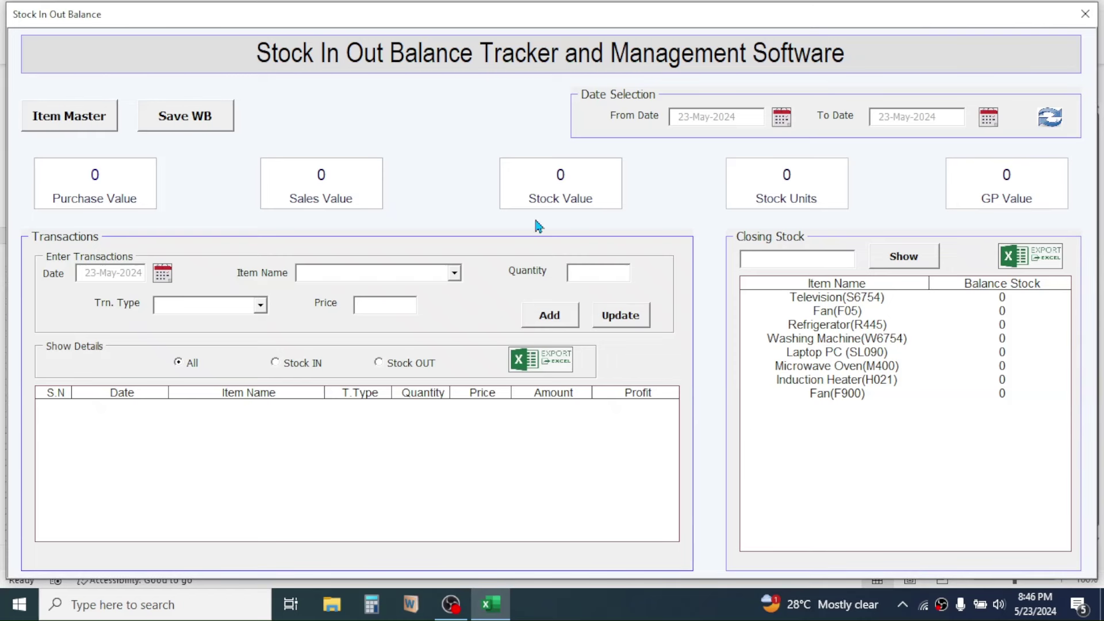
pyautogui.click(167, 278)
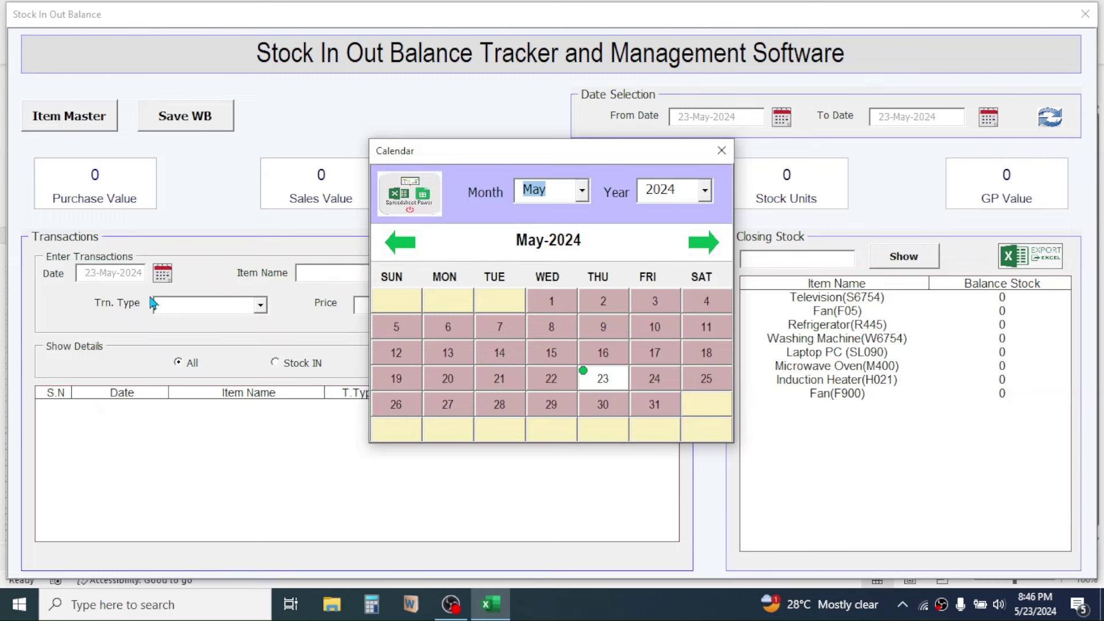
# - Record a 15-May-2024 Stock In of 24 Television(S6754) units
pyautogui.click(551, 353)
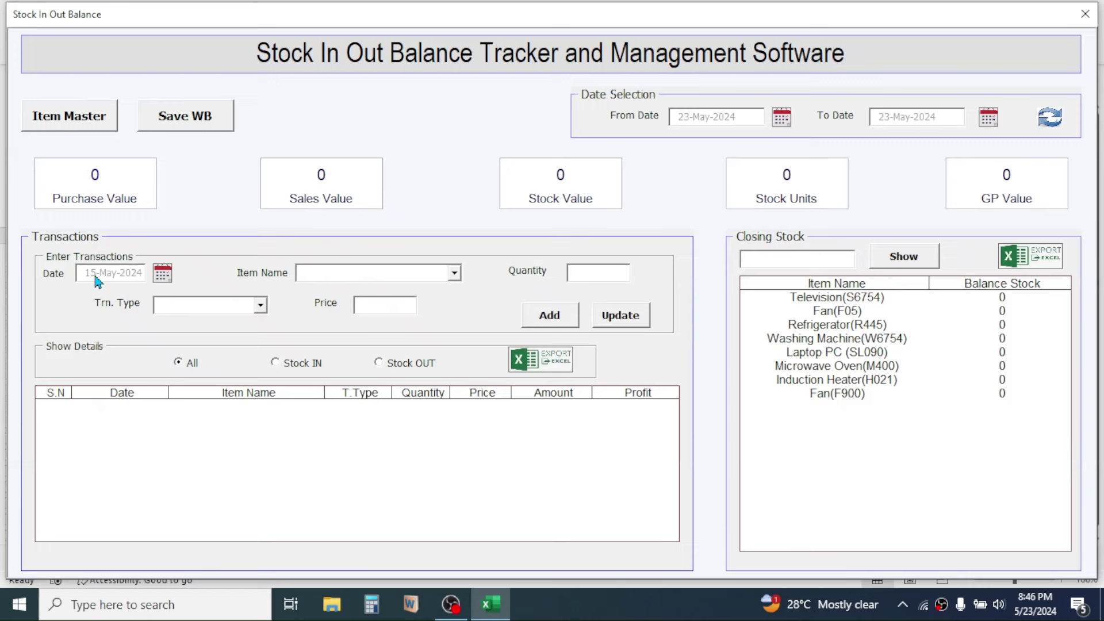
pyautogui.click(454, 273)
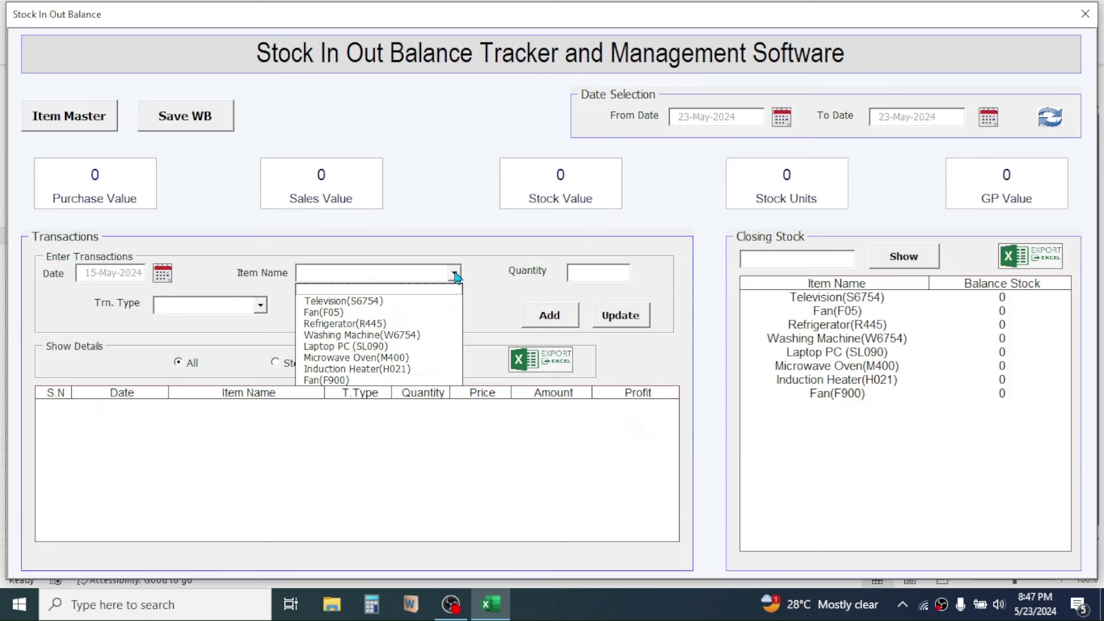
pyautogui.click(360, 302)
pyautogui.click(586, 274)
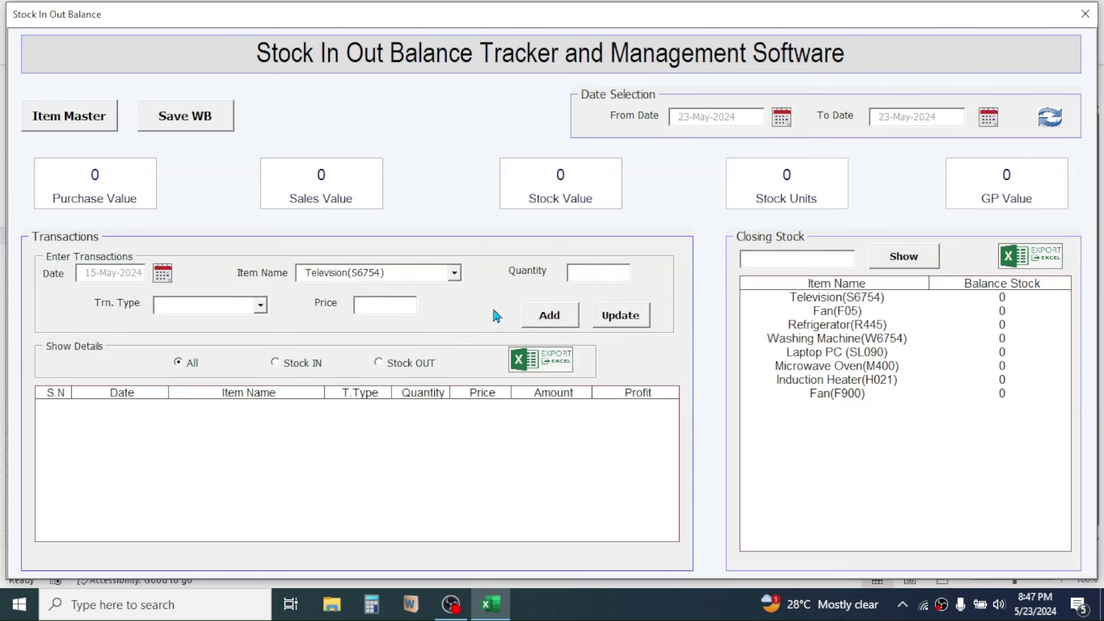
pyautogui.write('24')
pyautogui.click(258, 309)
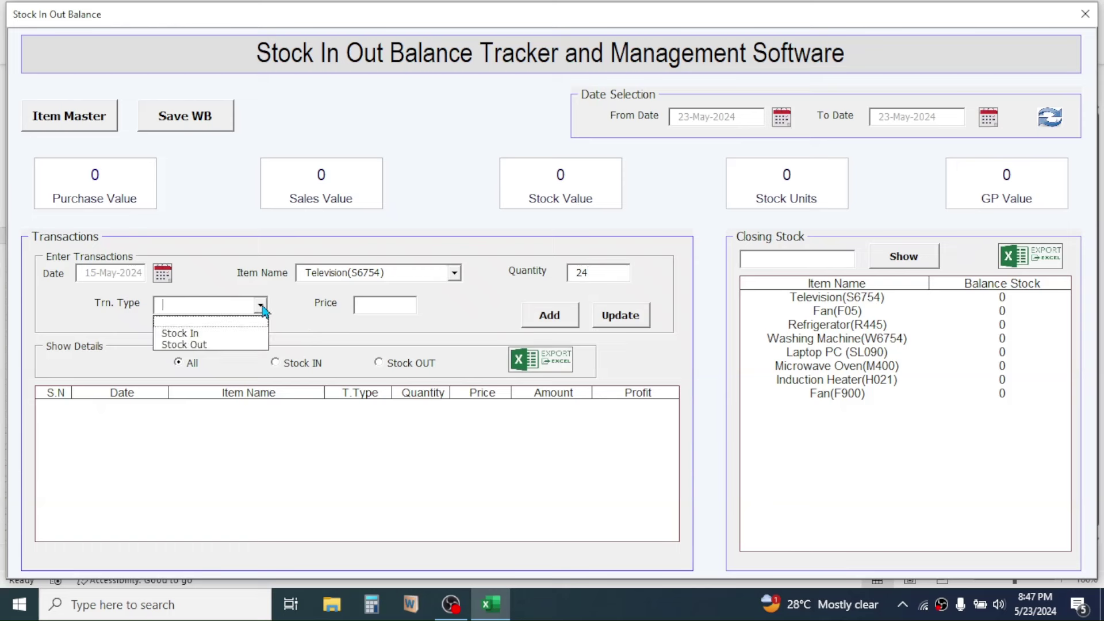
pyautogui.click(190, 334)
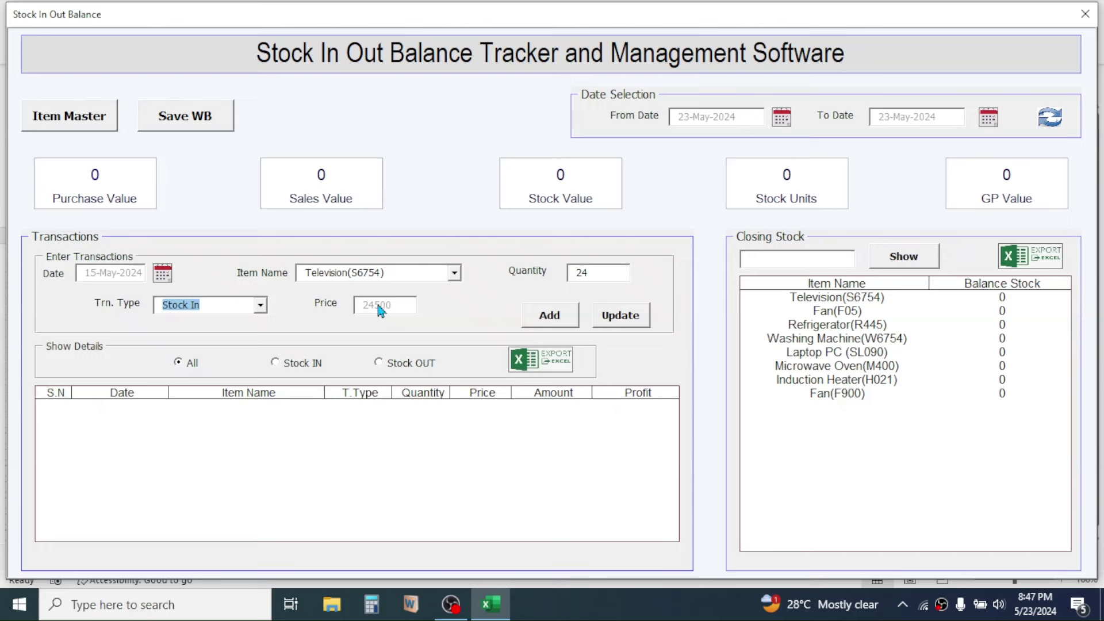
pyautogui.click(552, 317)
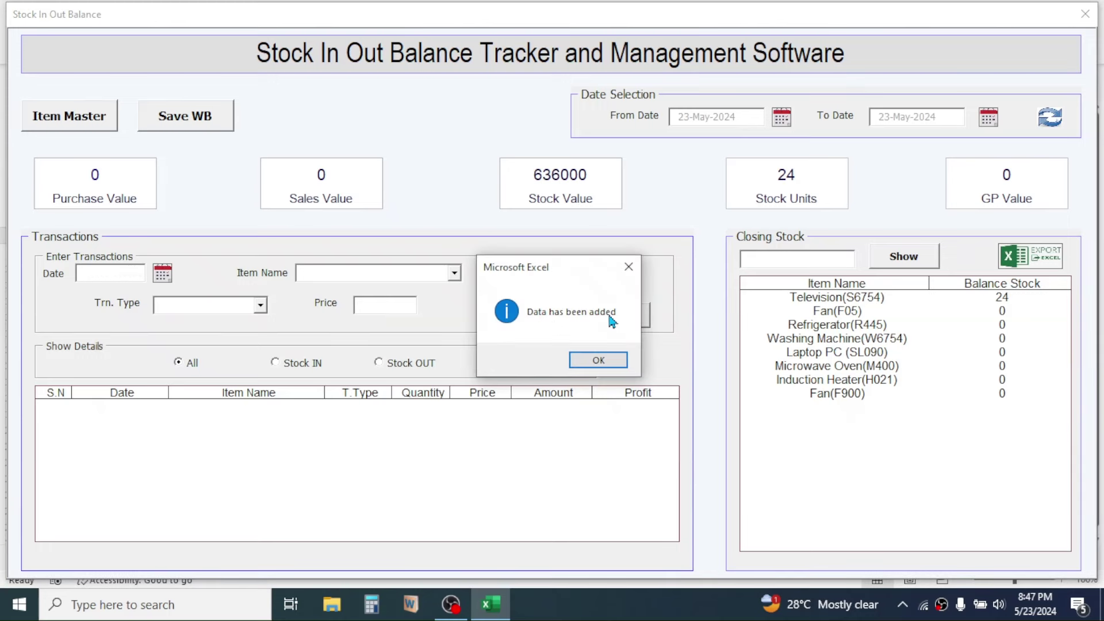
pyautogui.click(598, 360)
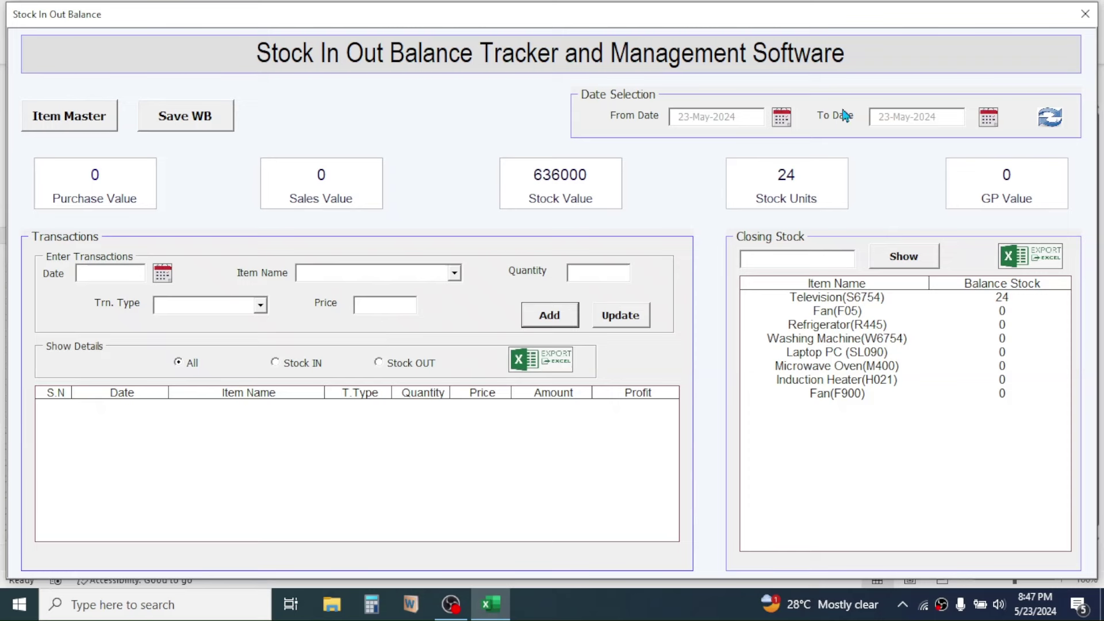
# - Set From Date to 1-May-2024 and refresh the transaction list
pyautogui.click(783, 118)
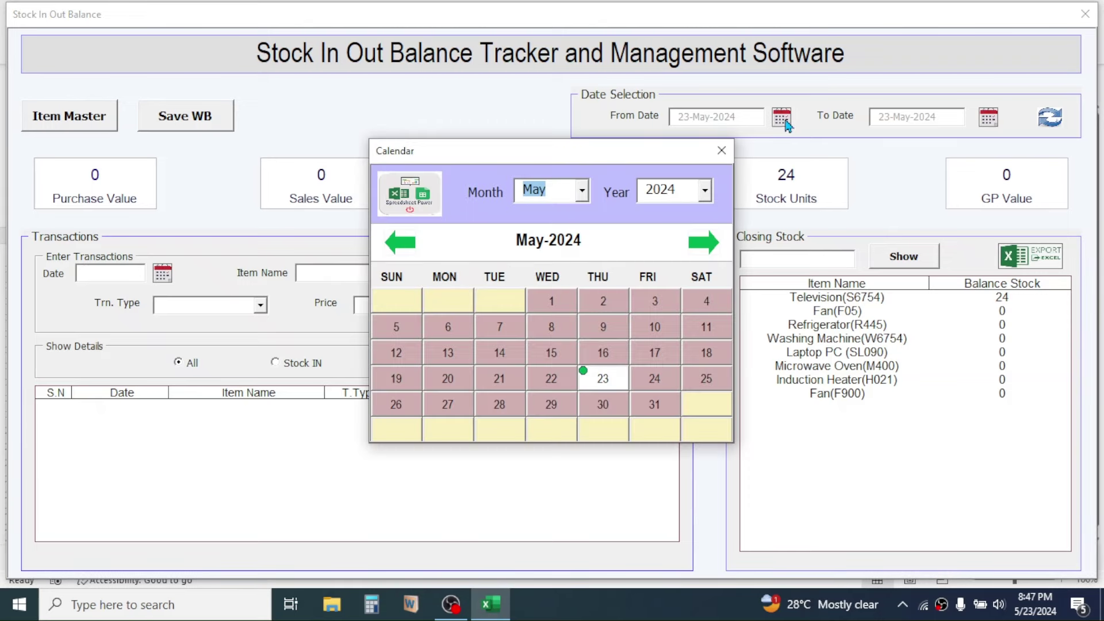
pyautogui.click(558, 306)
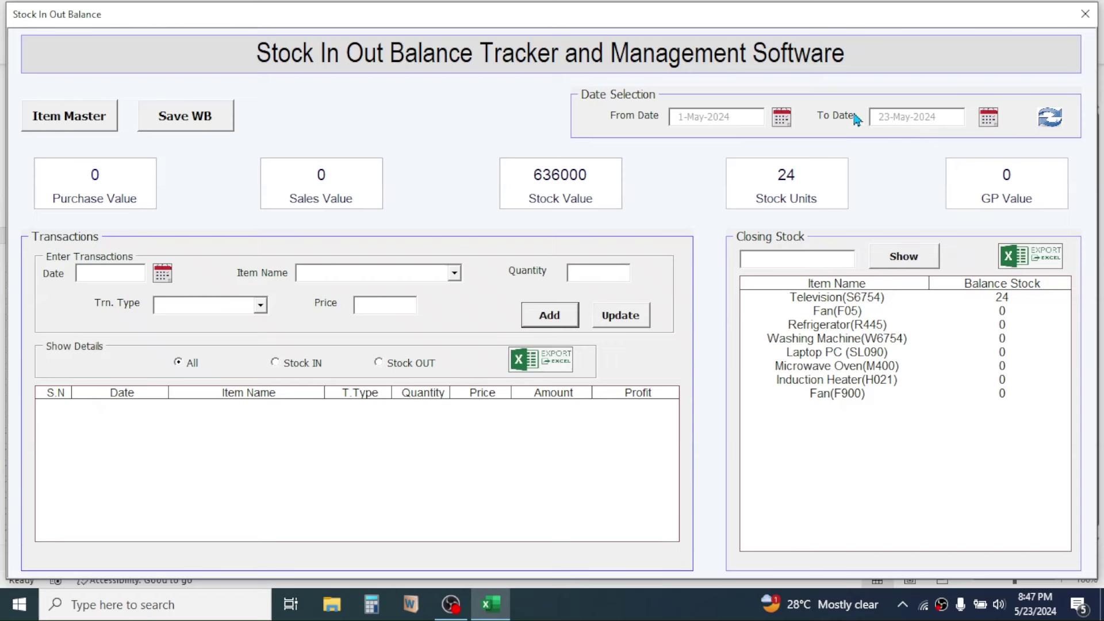
pyautogui.click(1050, 119)
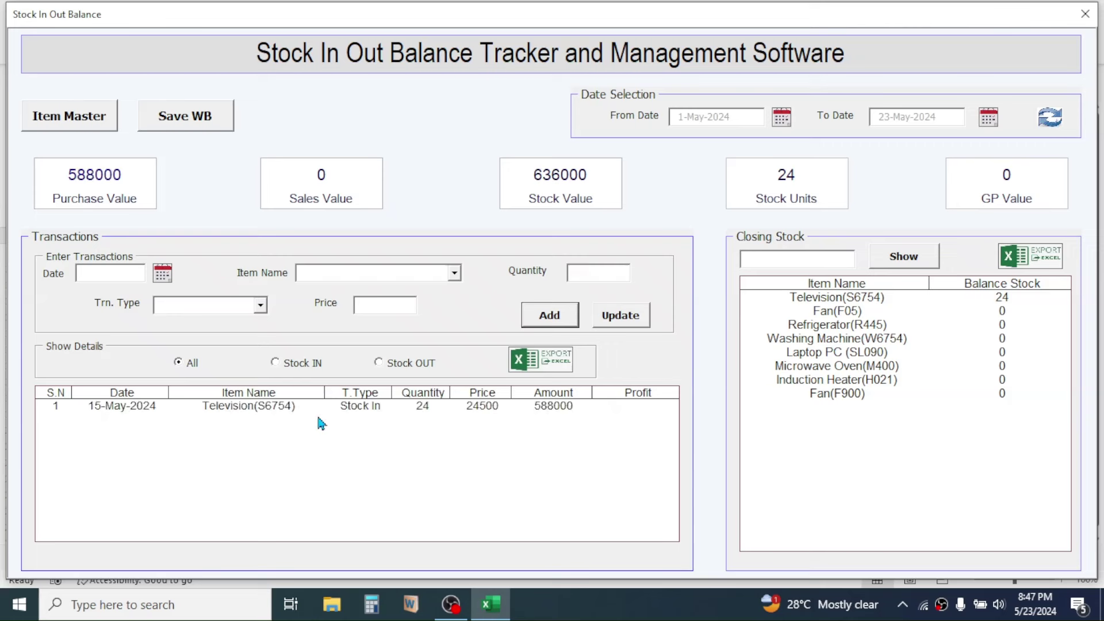